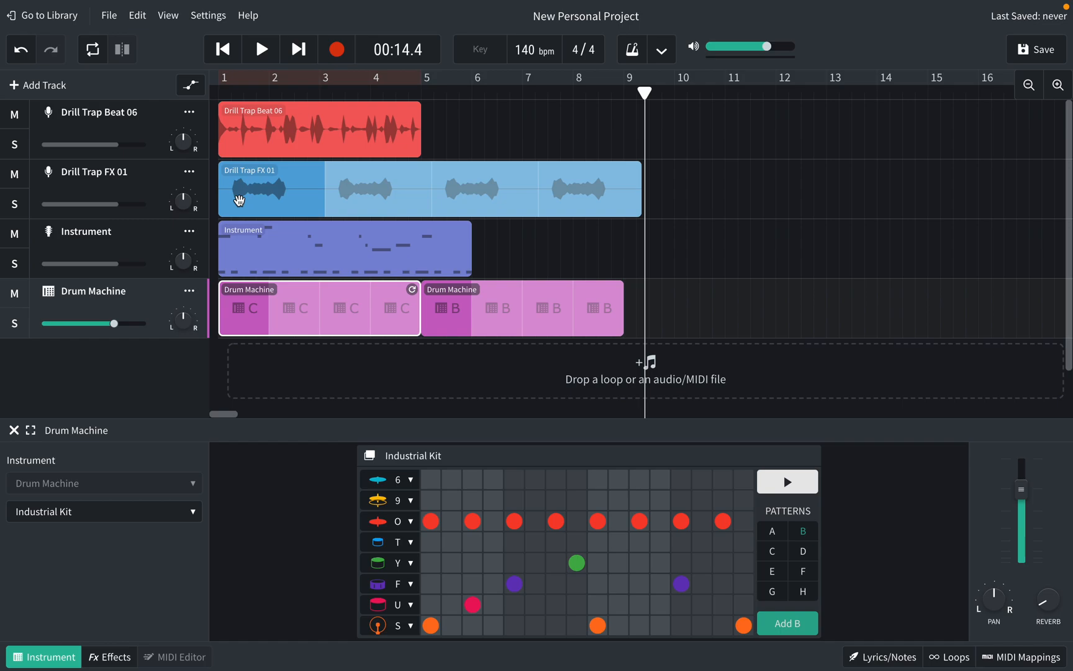
Play the project from its start with looping turned on for bars 1 to 4
{"action": "mouse_move", "coordinate": [120, 143]}
{"action": "mouse_move", "coordinate": [183, 143]}
{"action": "left_click", "coordinate": [224, 93]}
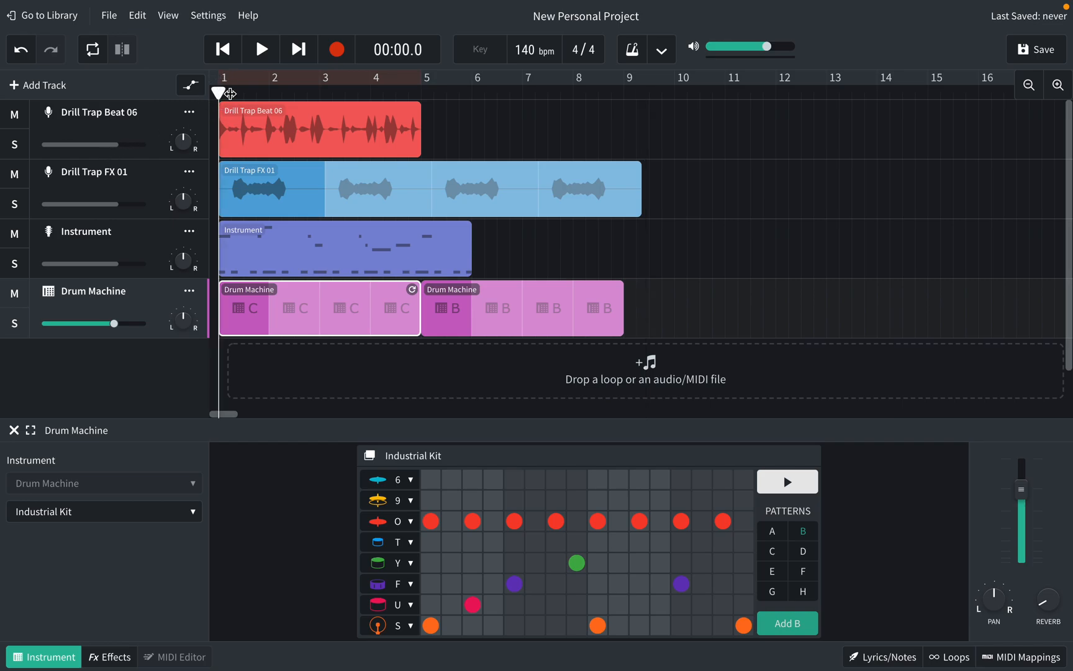
{"action": "left_click", "coordinate": [336, 80]}
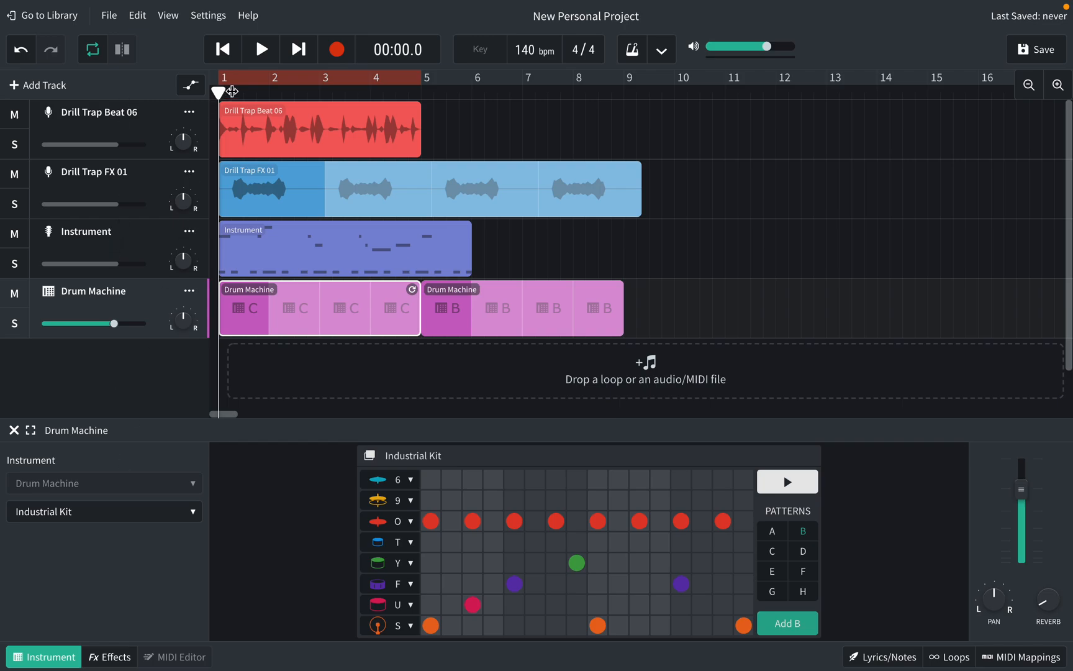
{"action": "left_click", "coordinate": [260, 59]}
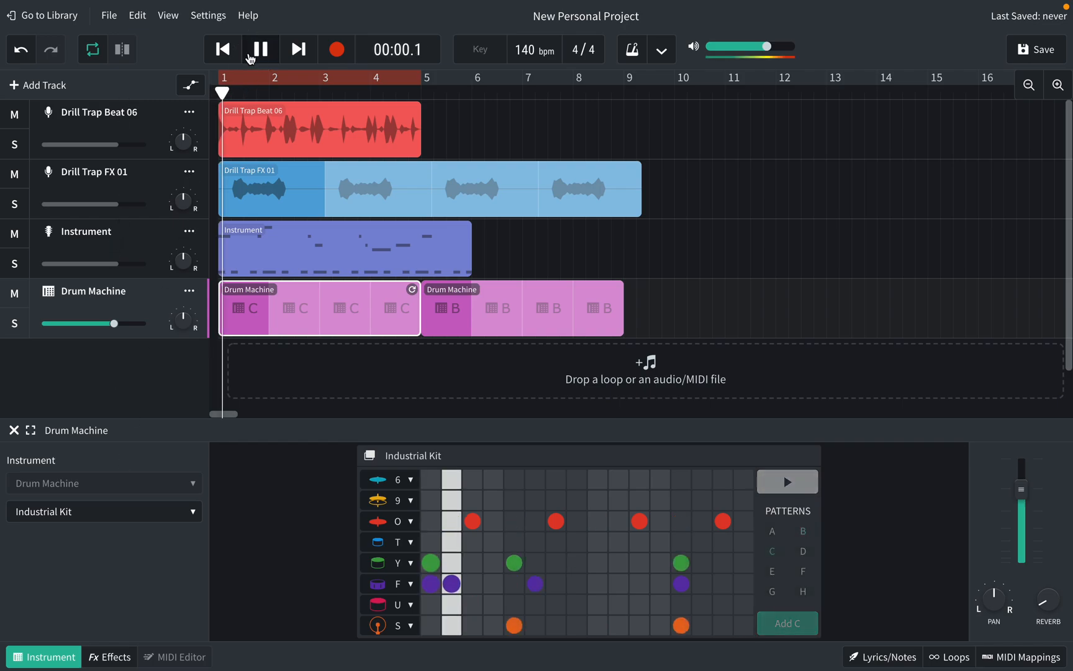
Lower the Drum Machine track's volume to about -8.7 dB and raise the Instrument track's volume to about +2.1 dB
{"action": "left_click", "coordinate": [99, 326]}
{"action": "left_click", "coordinate": [114, 322]}
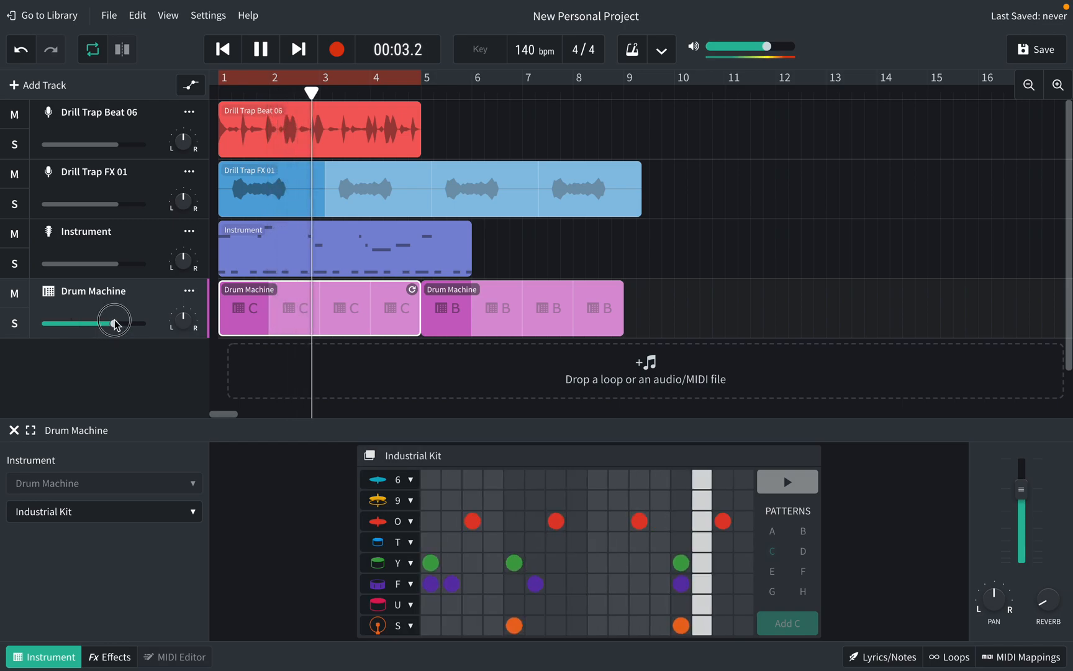
{"action": "mouse_move", "coordinate": [112, 323]}
{"action": "left_mouse_down"}
{"action": "mouse_move", "coordinate": [82, 324]}
{"action": "mouse_move", "coordinate": [92, 324]}
{"action": "left_mouse_up"}
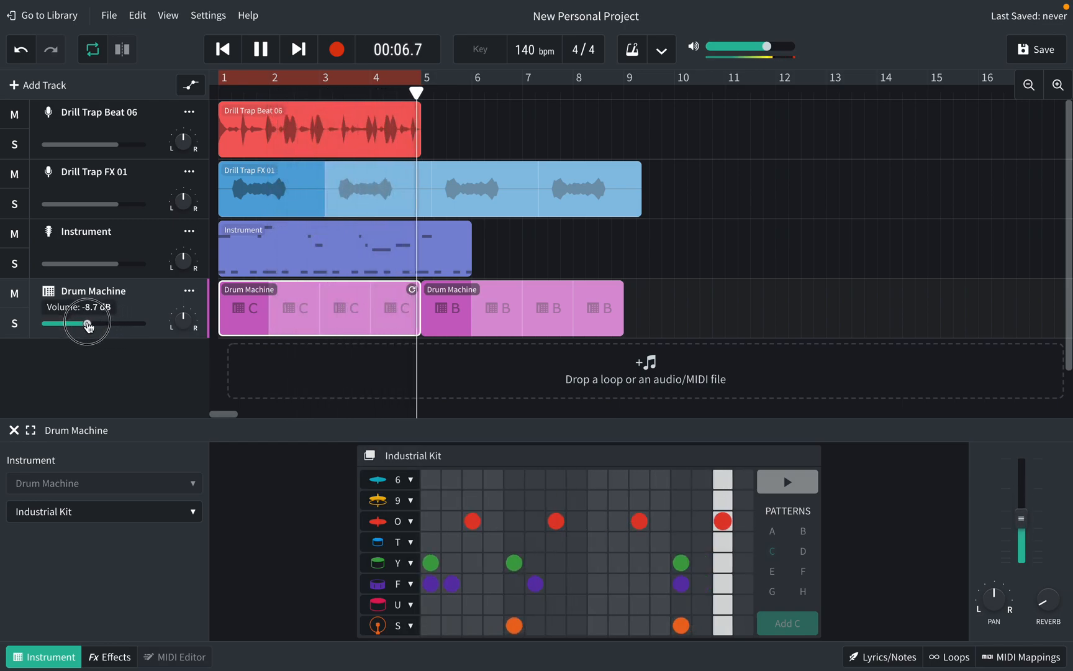
{"action": "left_click", "coordinate": [107, 265]}
{"action": "left_click_drag", "start_coordinate": [110, 269], "coordinate": [125, 269]}
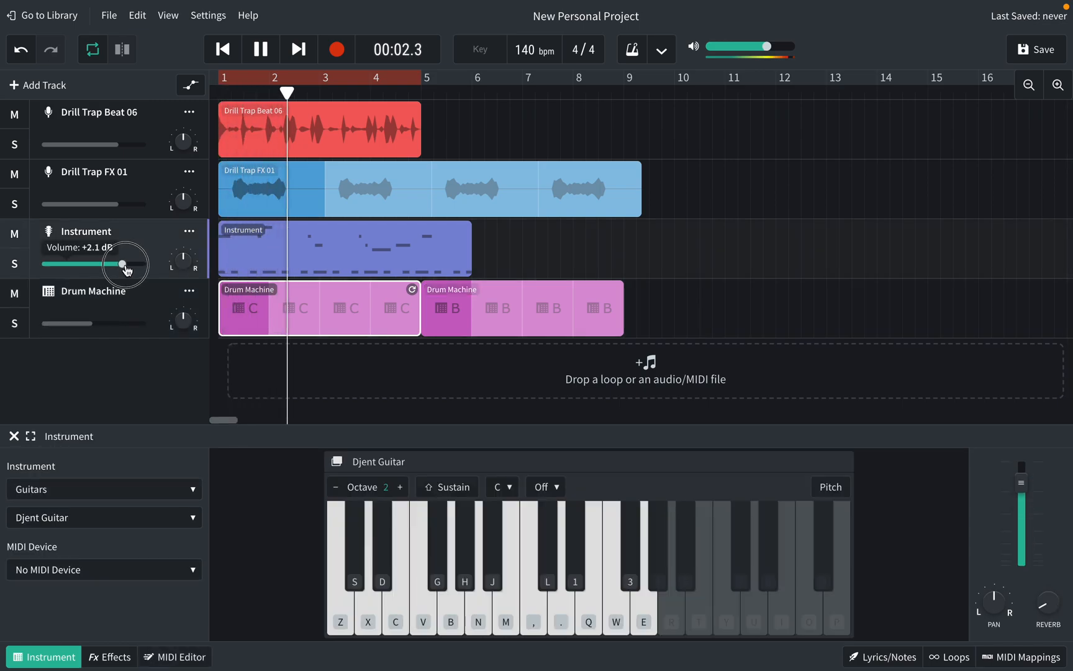
Raise the Drill Trap Beat 06 volume slightly, lower the Drum Machine volume a touch more, and stop playback
{"action": "mouse_move", "coordinate": [116, 144]}
{"action": "left_mouse_down"}
{"action": "mouse_move", "coordinate": [134, 150]}
{"action": "mouse_move", "coordinate": [110, 149]}
{"action": "mouse_move", "coordinate": [119, 150]}
{"action": "left_mouse_up"}
{"action": "left_click", "coordinate": [88, 324]}
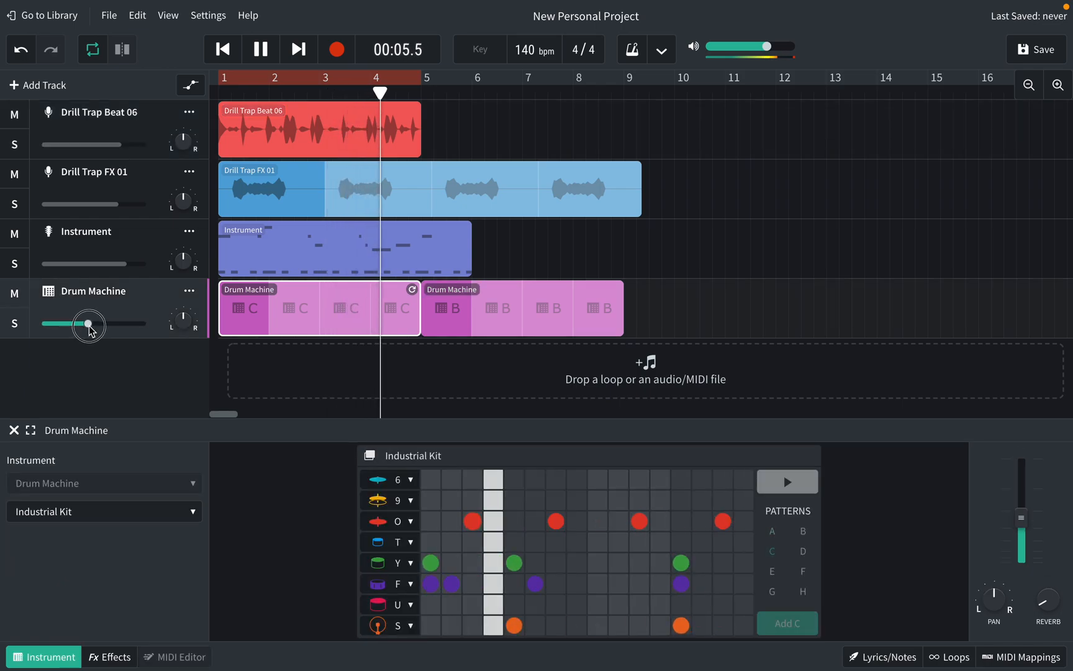
{"action": "mouse_move", "coordinate": [90, 329]}
{"action": "left_mouse_down"}
{"action": "mouse_move", "coordinate": [74, 328]}
{"action": "mouse_move", "coordinate": [118, 328]}
{"action": "mouse_move", "coordinate": [85, 327]}
{"action": "left_mouse_up"}
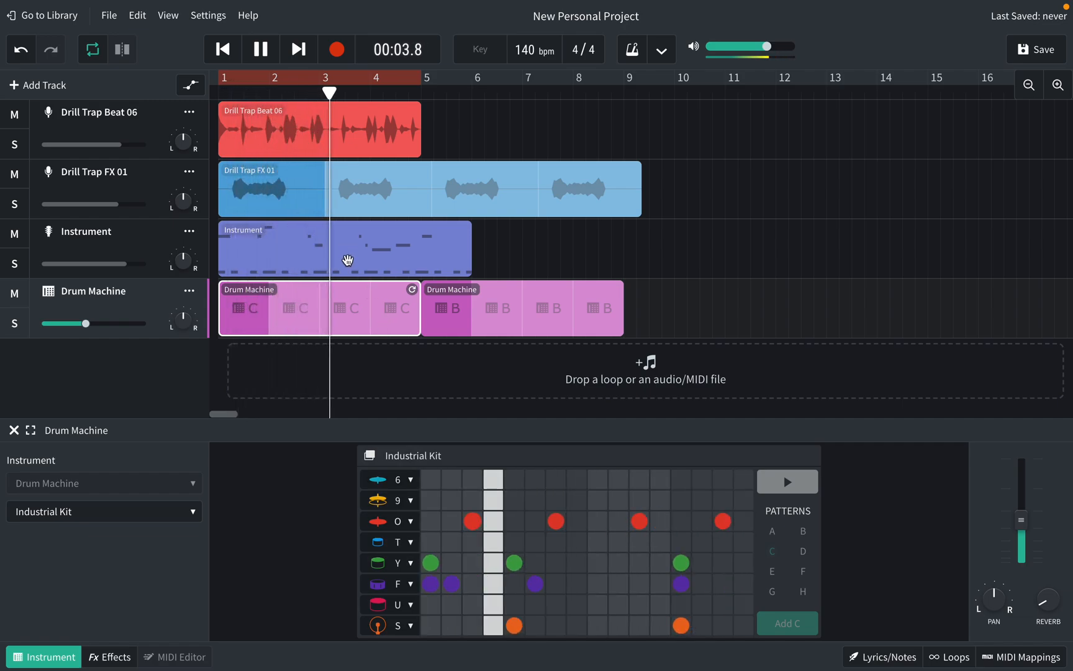
{"action": "key", "text": "space"}
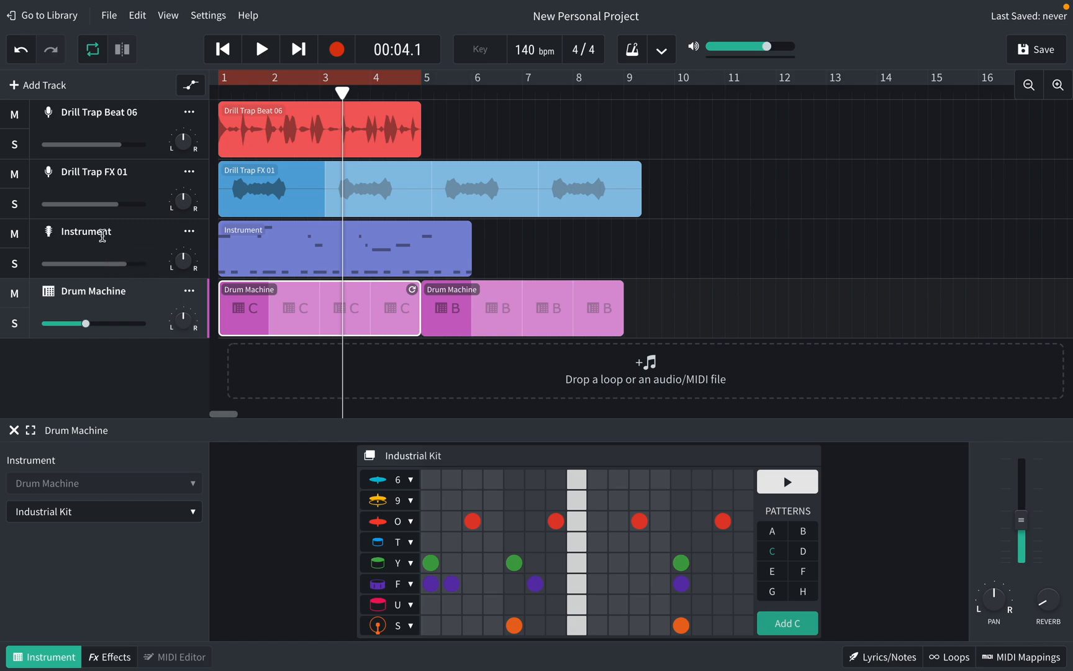
Solo the Instrument track and show its effects
{"action": "mouse_move", "coordinate": [122, 267]}
{"action": "left_click", "coordinate": [108, 244]}
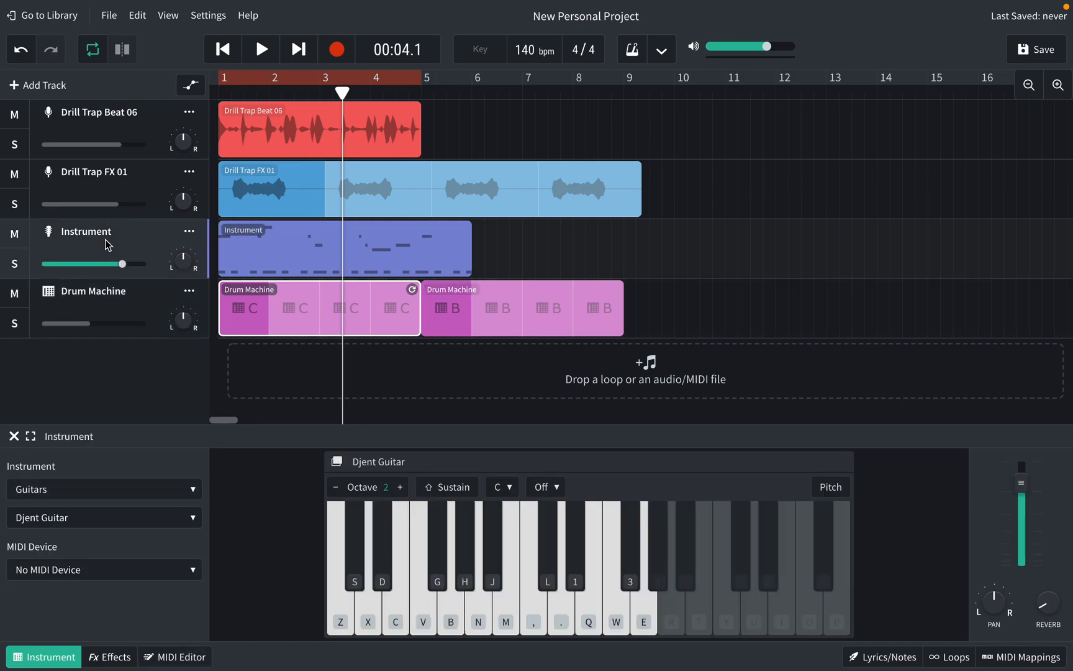
{"action": "left_click", "coordinate": [15, 263]}
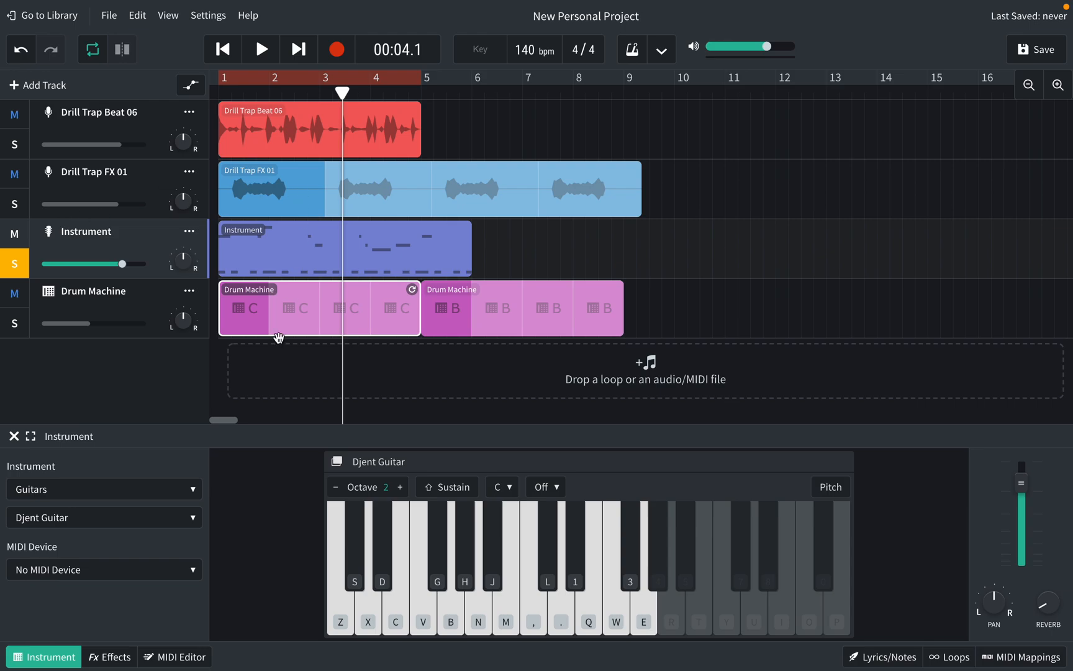
{"action": "left_click", "coordinate": [106, 658]}
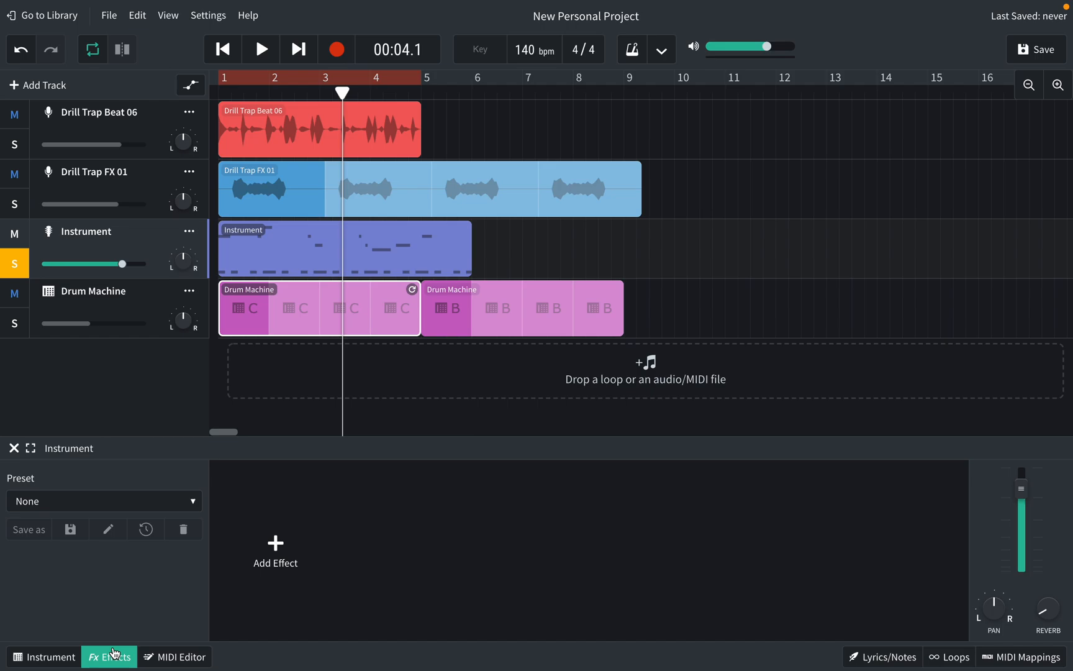
Listen to the soloed Instrument track from the project start without any effects
{"action": "left_click_drag", "start_coordinate": [342, 93], "coordinate": [219, 93]}
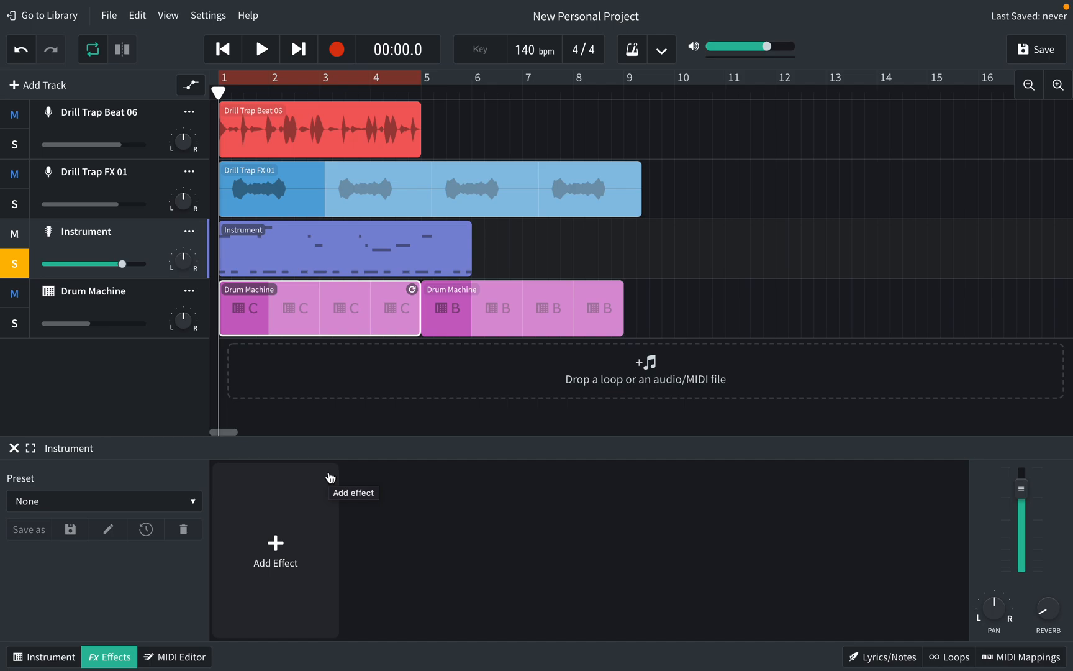
{"action": "key", "text": "space"}
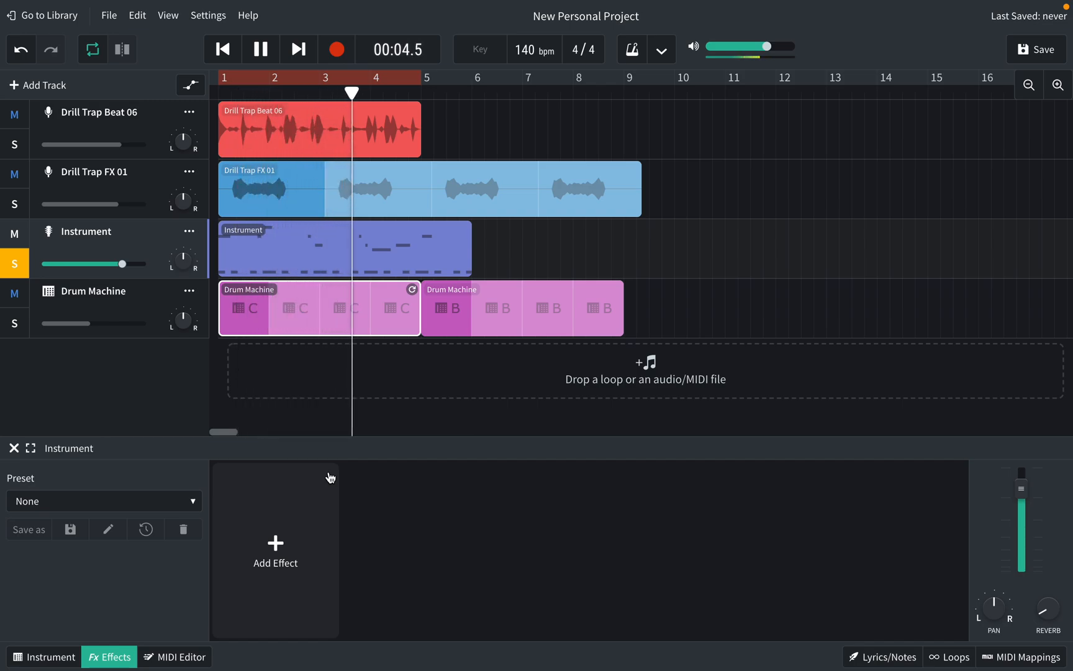
{"action": "key", "text": "space"}
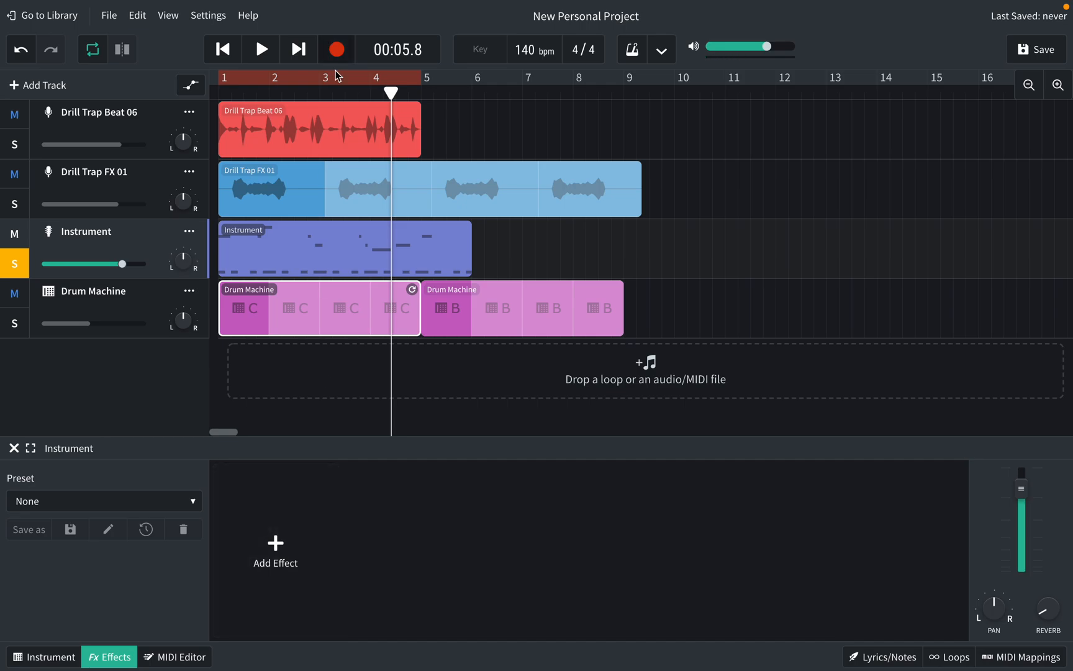
Try a D-Delay effect on the Instrument track, auditioning it from the project start, and remove it
{"action": "left_click_drag", "start_coordinate": [391, 92], "coordinate": [178, 97]}
{"action": "left_click", "coordinate": [266, 570]}
{"action": "mouse_move", "coordinate": [266, 571]}
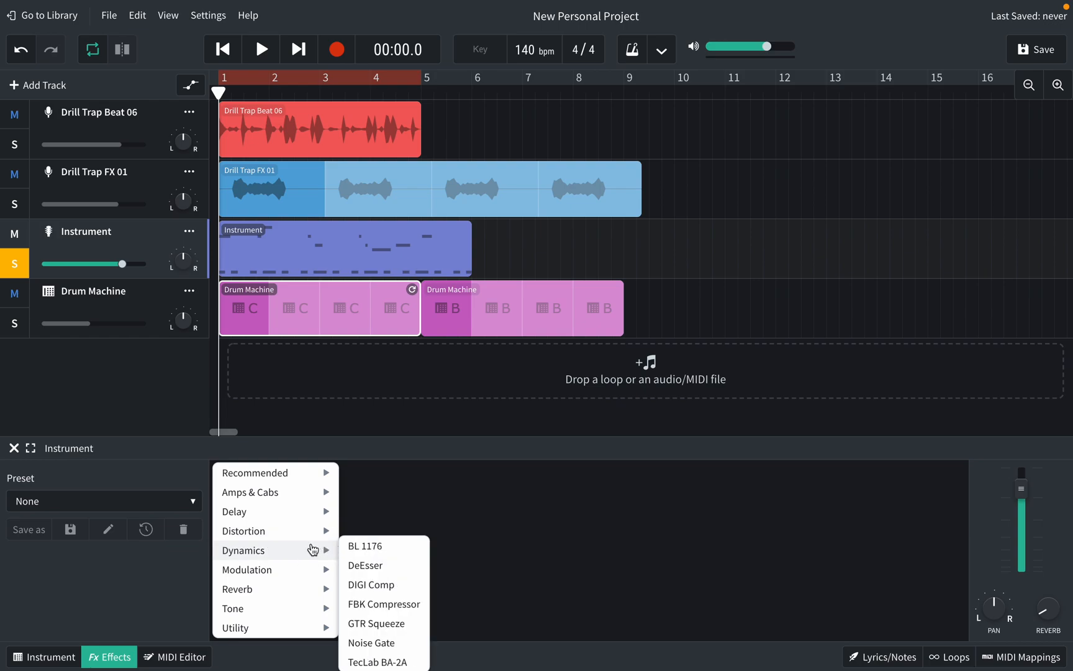
{"action": "mouse_move", "coordinate": [289, 519]}
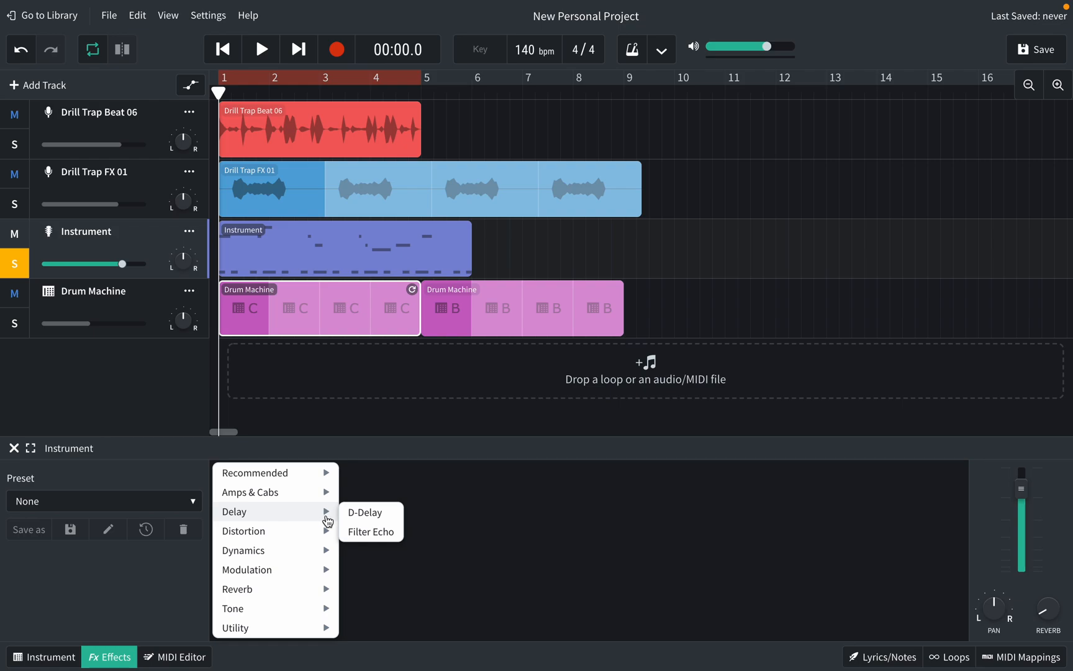
{"action": "left_click", "coordinate": [348, 519]}
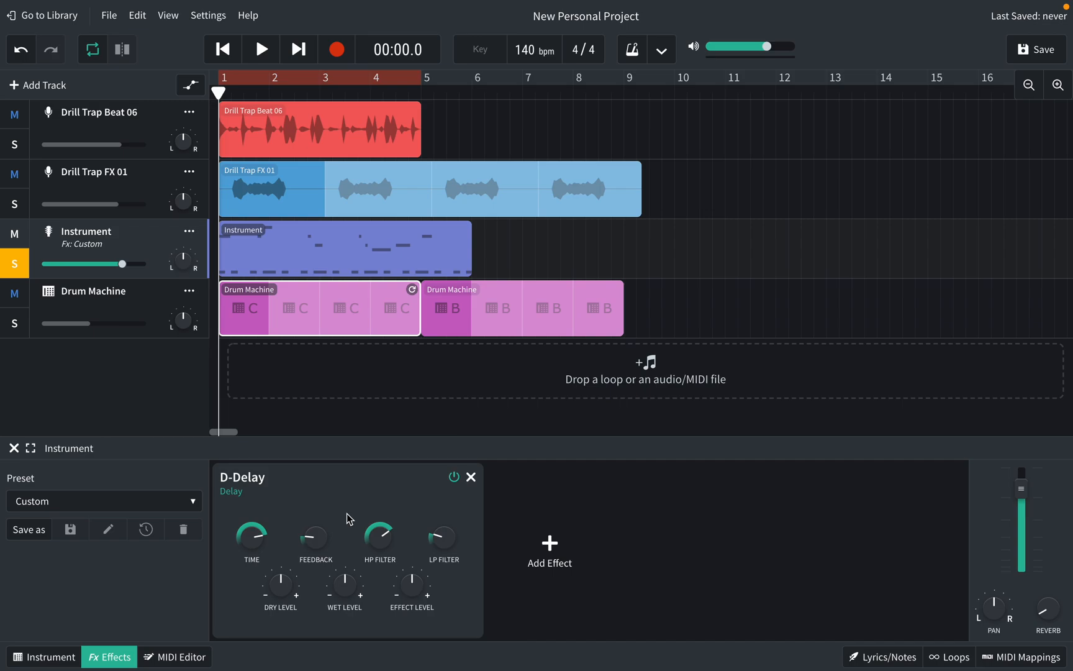
{"action": "key", "text": "space"}
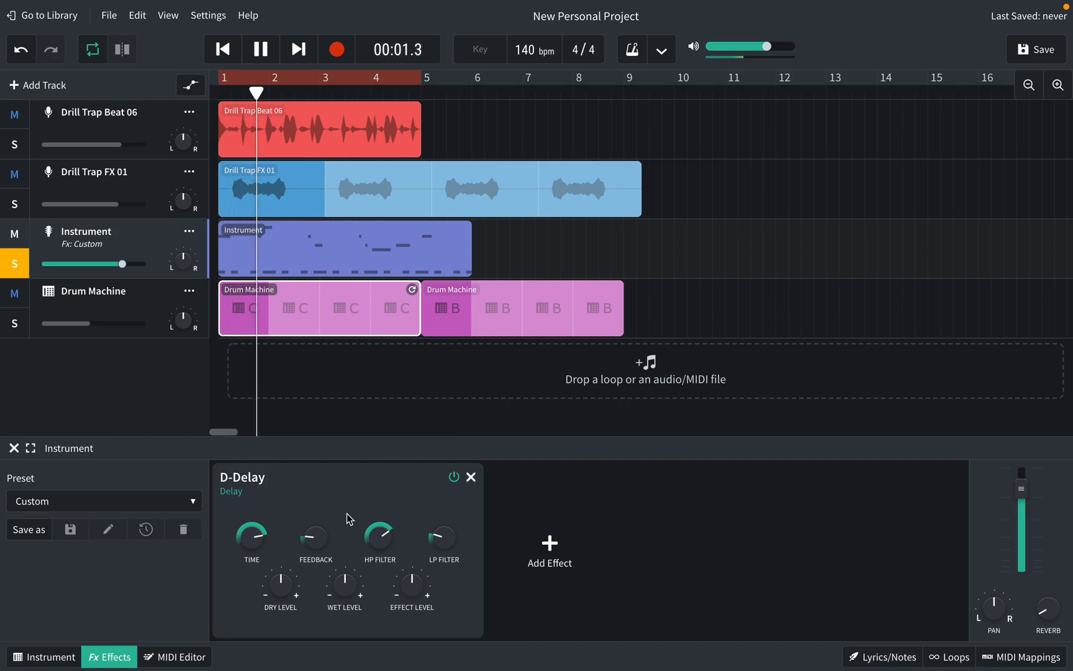
{"action": "key", "text": "space"}
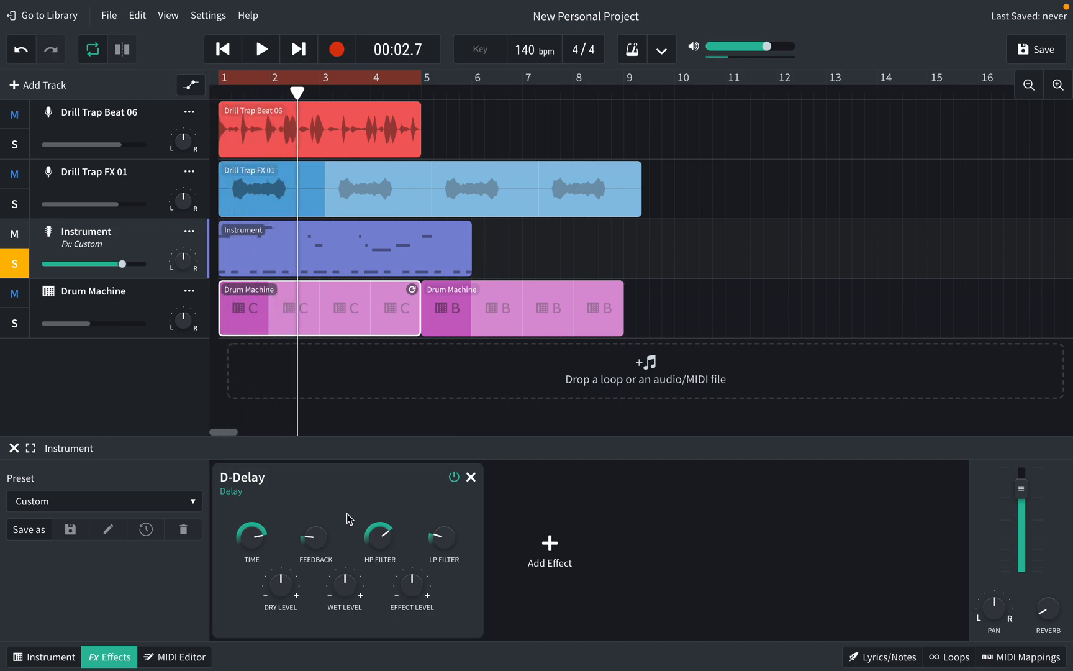
{"action": "left_click", "coordinate": [471, 477]}
Add the Auto Wah modulation effect to the Instrument track and play it from the project start
{"action": "left_click", "coordinate": [295, 514]}
{"action": "mouse_move", "coordinate": [292, 517]}
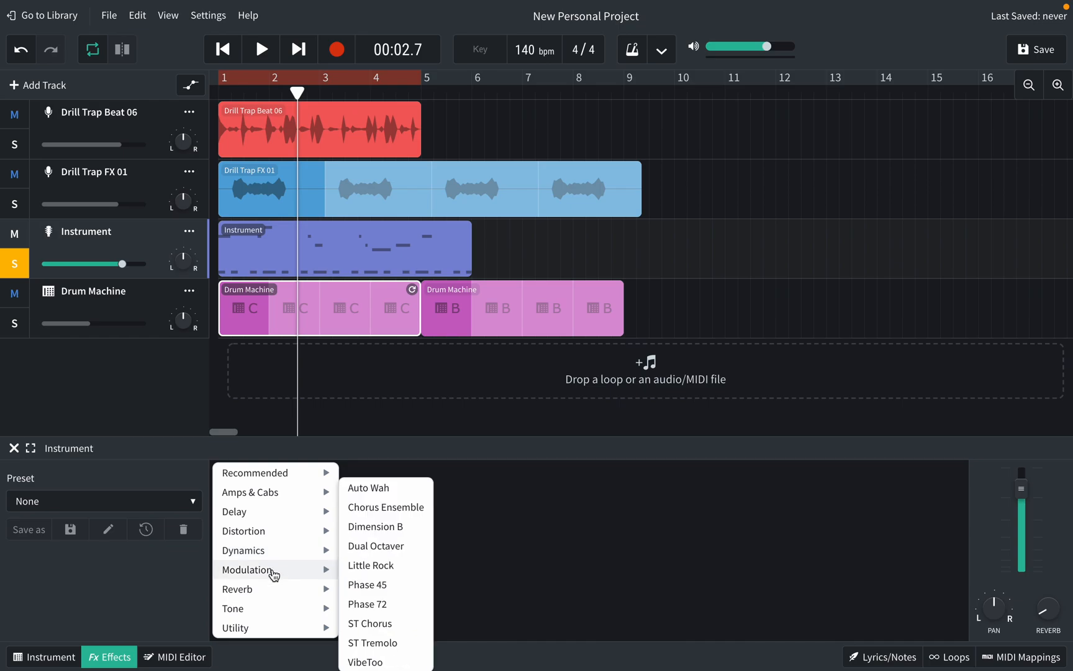
{"action": "left_click", "coordinate": [386, 487]}
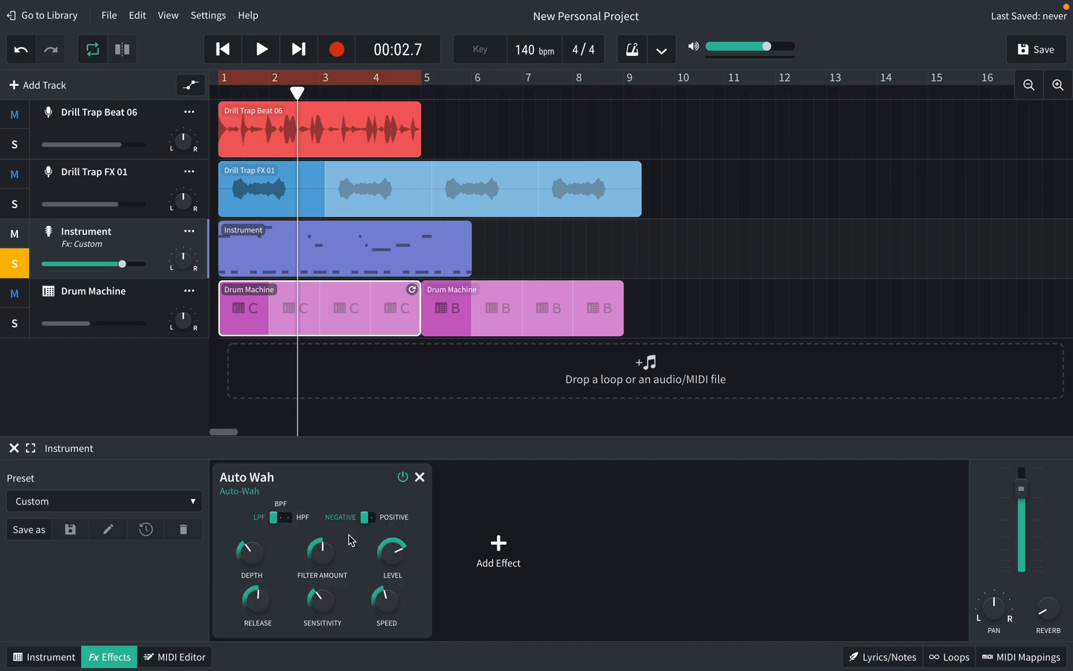
{"action": "left_click", "coordinate": [220, 93]}
{"action": "key", "text": "space"}
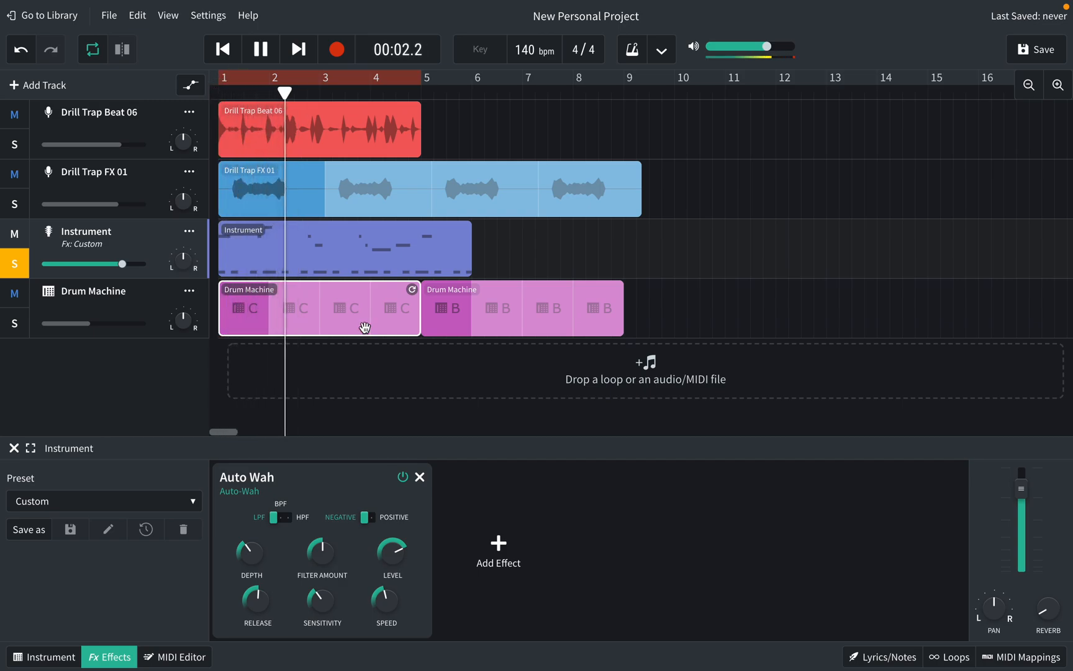
Compare the Instrument track with Auto Wah bypassed and active during playback, then stop and leave the effect enabled
{"action": "left_click", "coordinate": [402, 477]}
{"action": "left_click", "coordinate": [402, 477]}
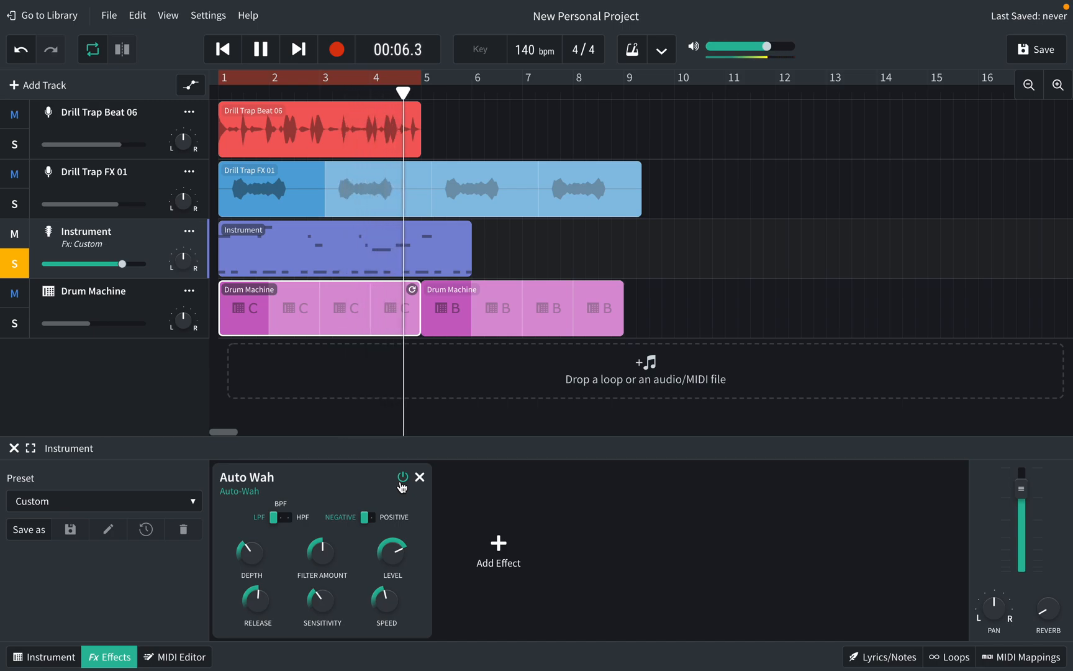
{"action": "left_click", "coordinate": [402, 478]}
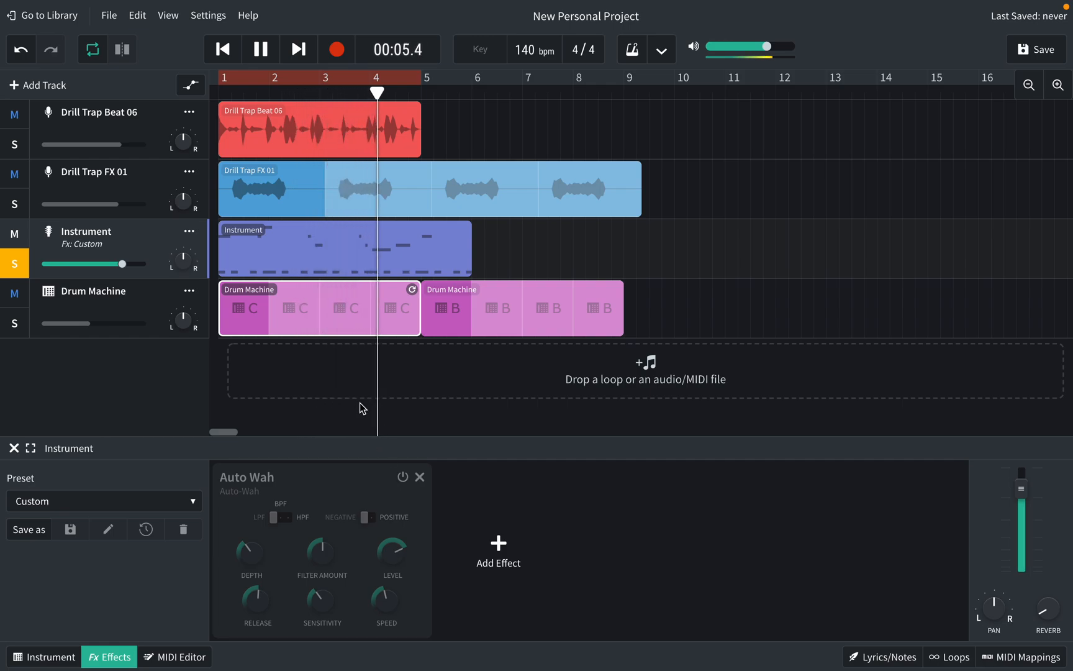
{"action": "key", "text": "space"}
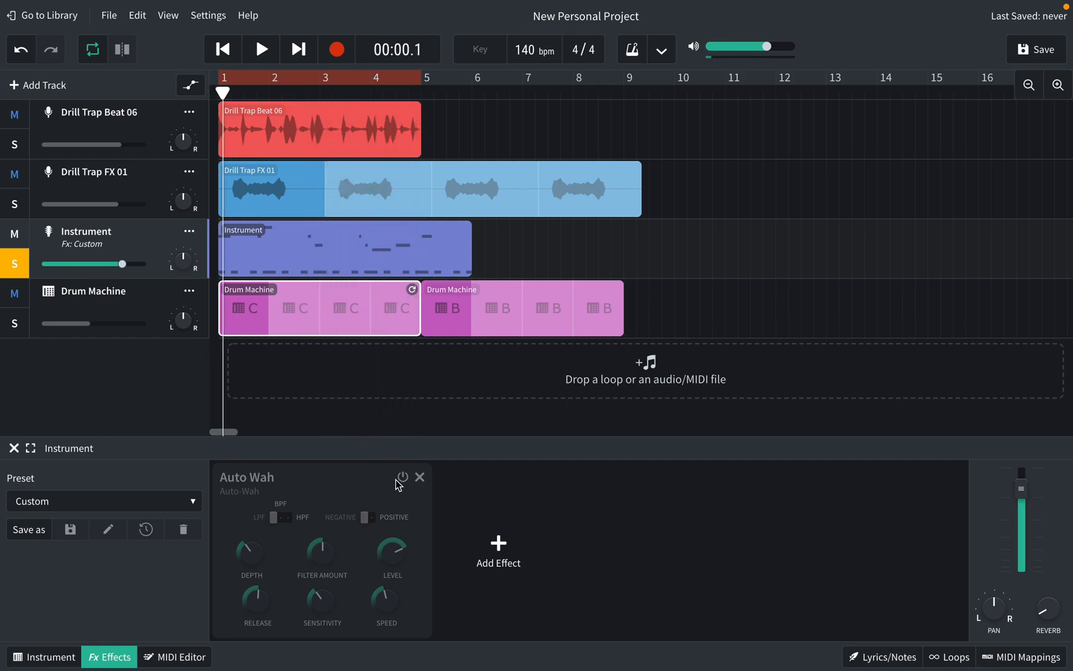
{"action": "left_click", "coordinate": [402, 477]}
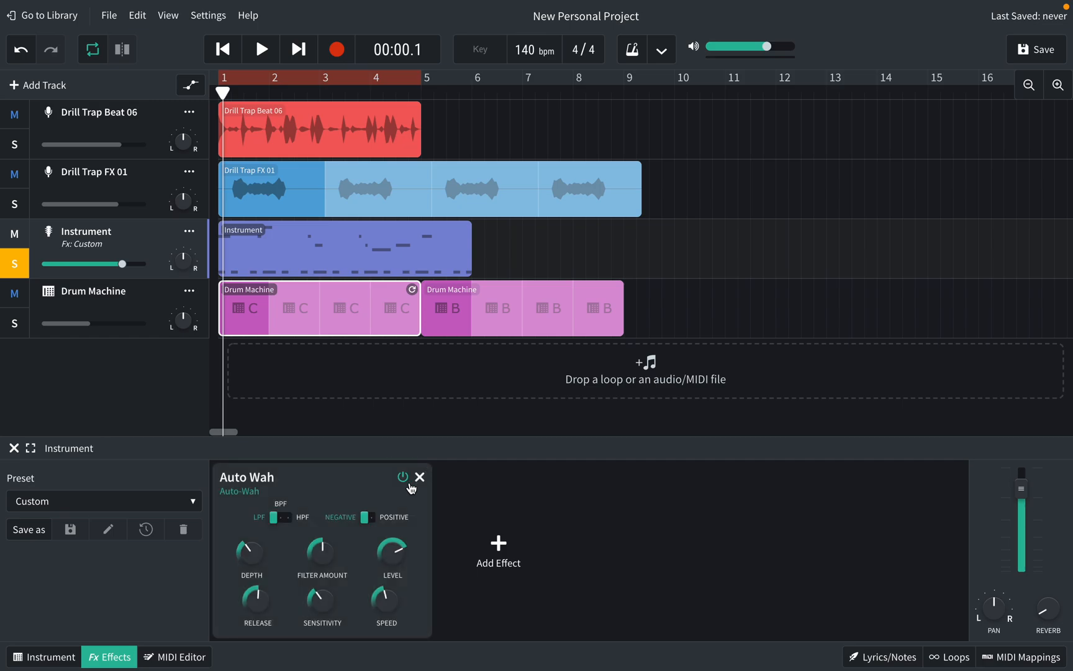
Solo the Drill Trap Beat 06 track instead of the Instrument track and show its effects
{"action": "left_click", "coordinate": [498, 539]}
{"action": "mouse_move", "coordinate": [499, 538]}
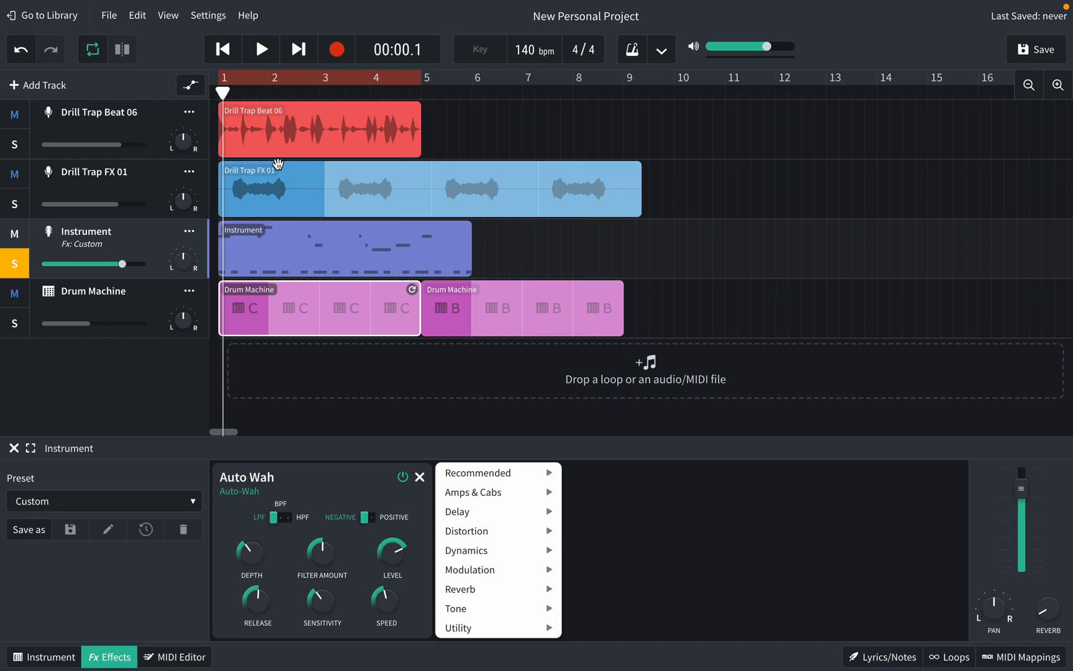
{"action": "left_click", "coordinate": [247, 120]}
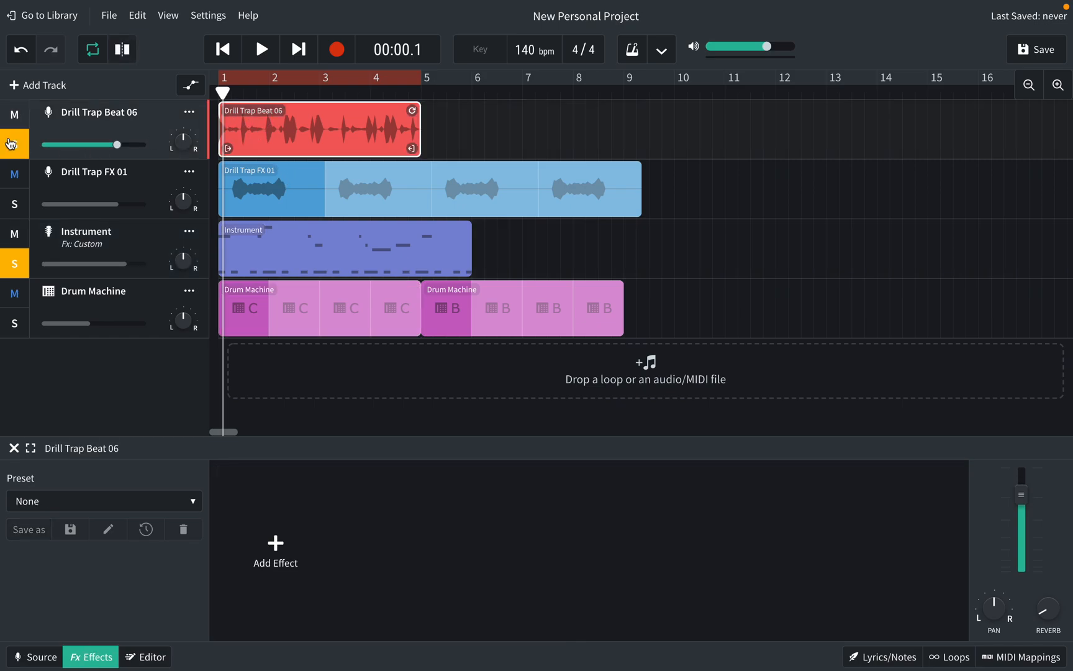
{"action": "left_click", "coordinate": [11, 268]}
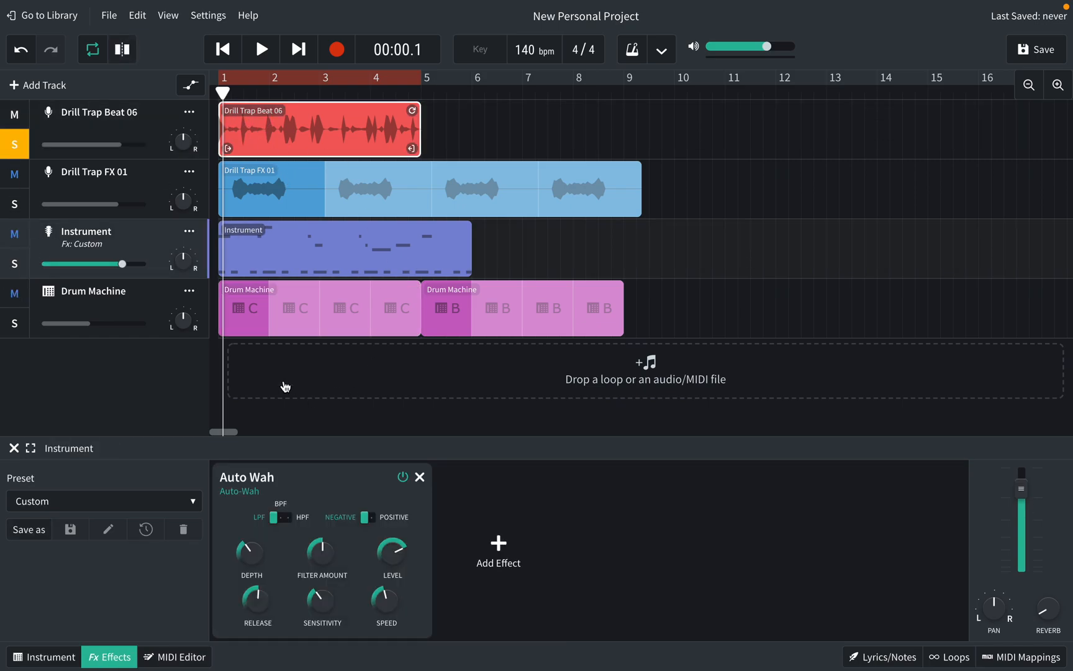
{"action": "left_click", "coordinate": [44, 103]}
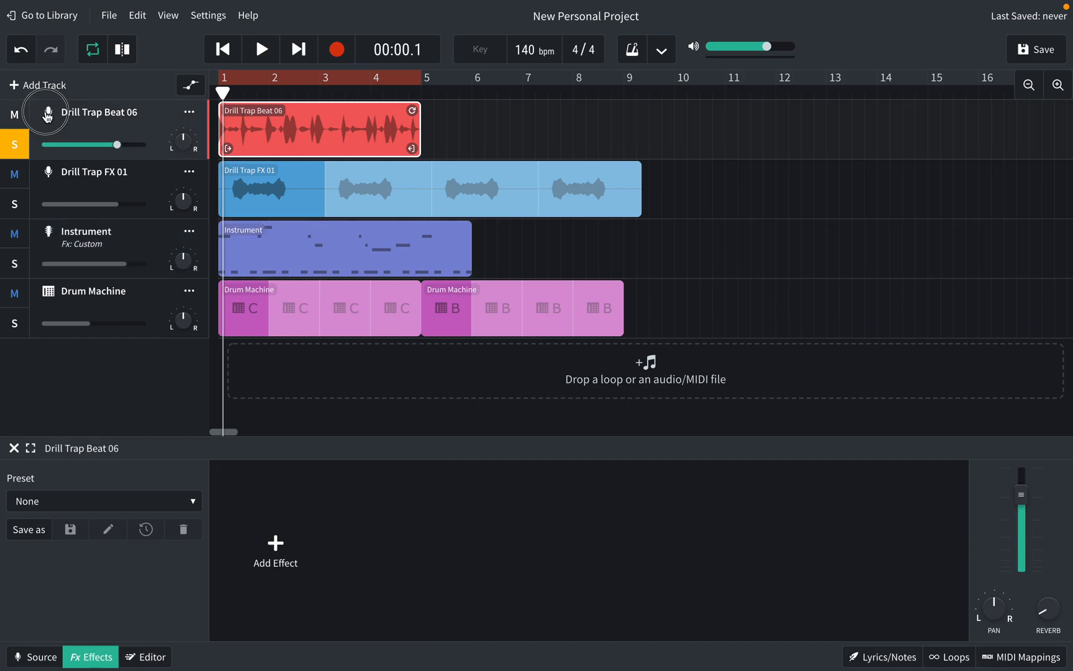
{"action": "left_click", "coordinate": [105, 659]}
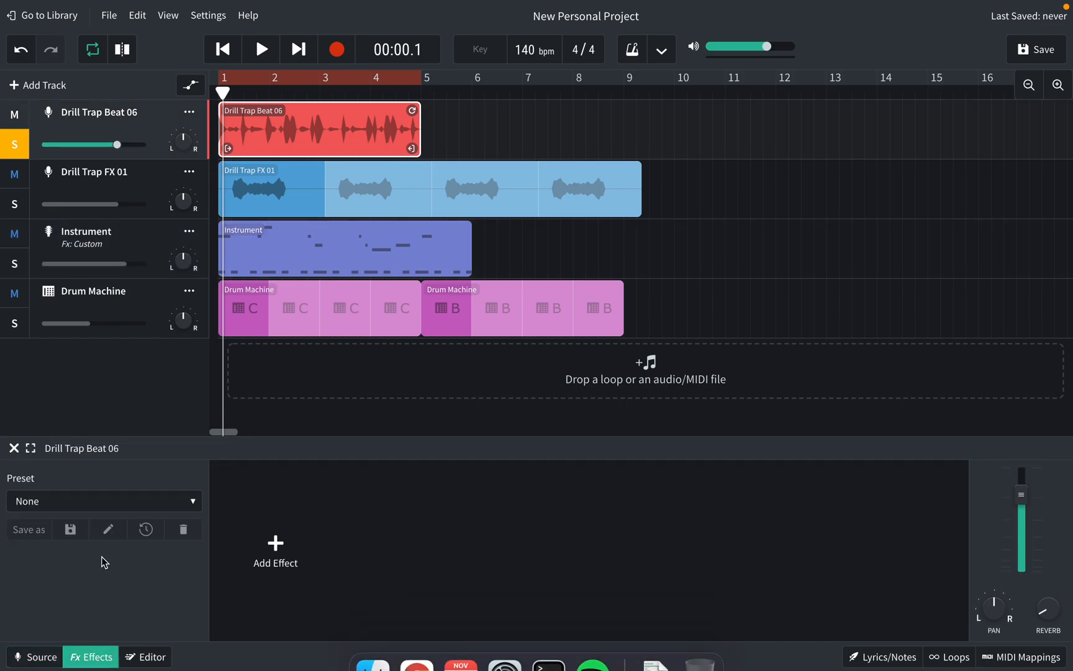
Add the Phase 45 modulation effect to the Drill Trap Beat 06 track and play the loop to hear it
{"action": "key", "text": "space"}
{"action": "key", "text": "space"}
{"action": "left_click", "coordinate": [264, 554]}
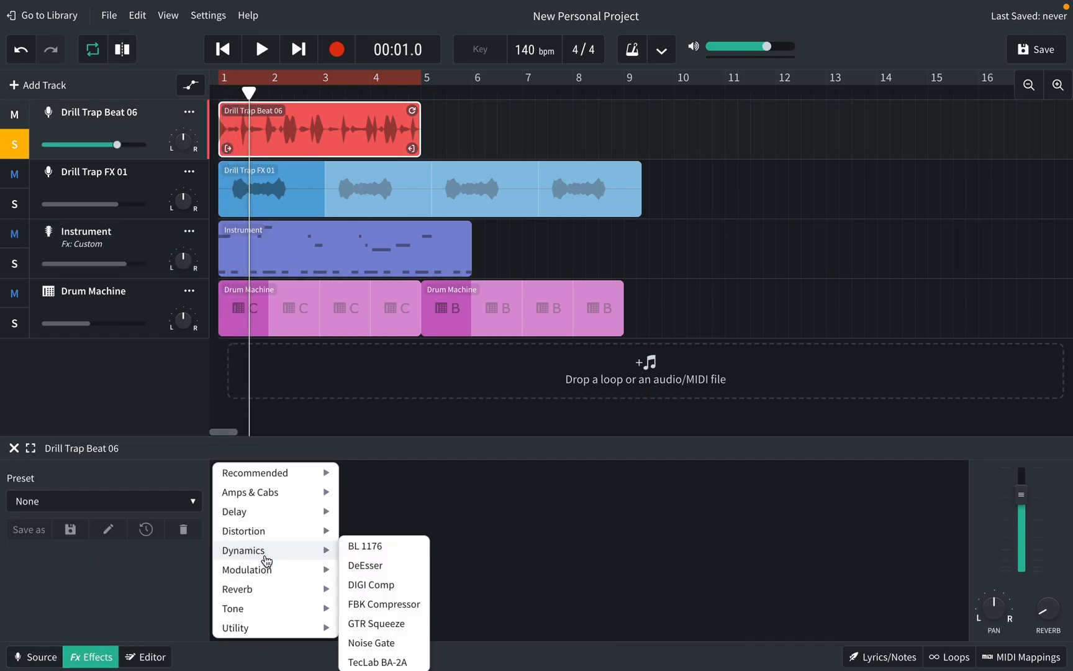
{"action": "mouse_move", "coordinate": [263, 577]}
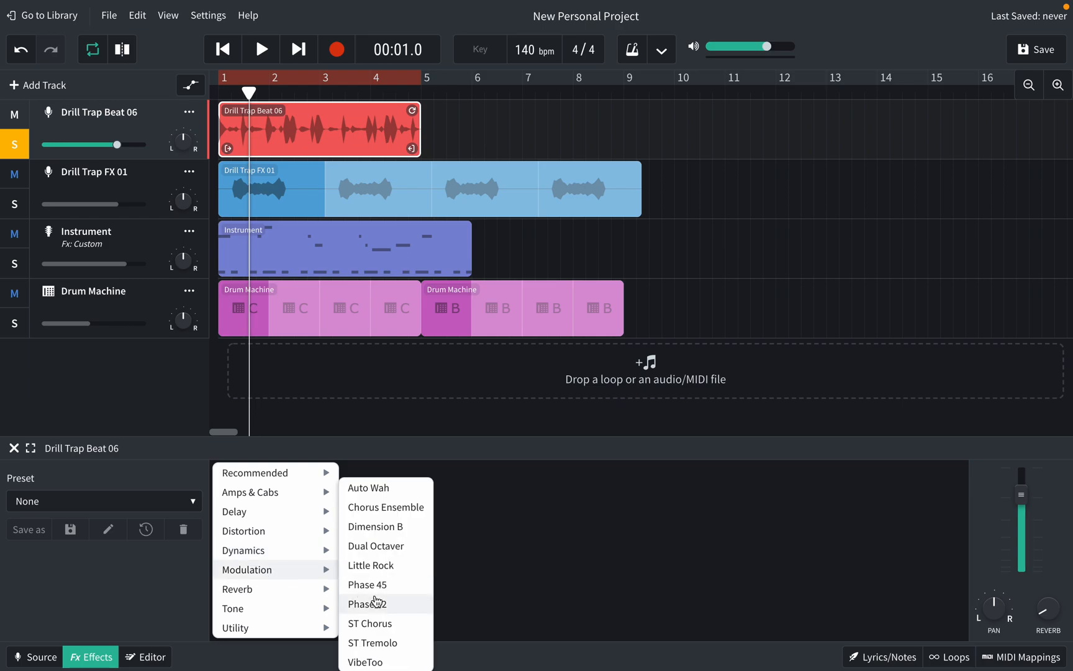
{"action": "left_click", "coordinate": [377, 584]}
{"action": "key", "text": "space"}
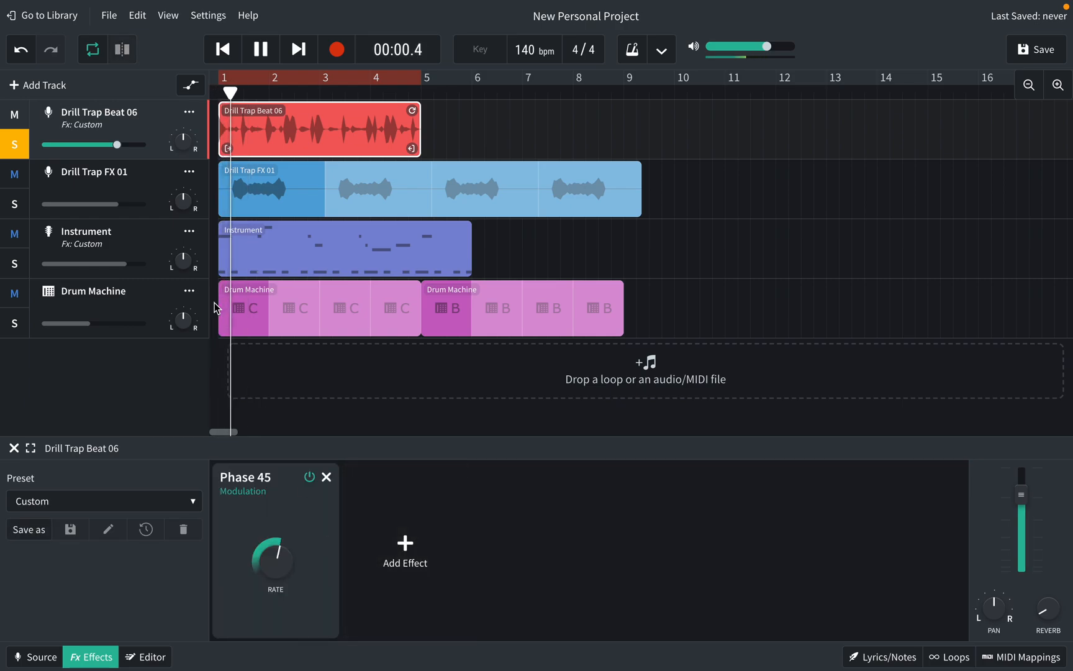
Compare the Drill Trap Beat 06 track with Phase 45 bypassed and active during playback, then raise the effect's rate
{"action": "mouse_move", "coordinate": [284, 560]}
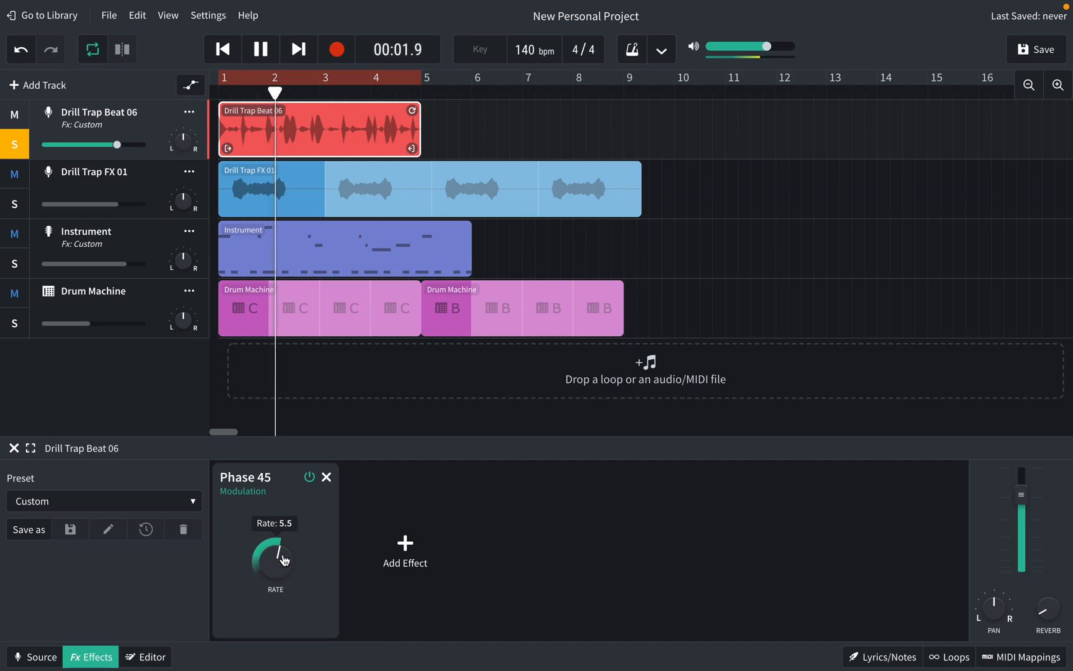
{"action": "left_click", "coordinate": [308, 477]}
{"action": "left_click", "coordinate": [308, 476]}
{"action": "left_click_drag", "start_coordinate": [288, 541], "coordinate": [285, 528]}
Add the Space Maker reverb after Phase 45, raise its width to about 4.3 and lower its dampening
{"action": "left_click", "coordinate": [405, 553]}
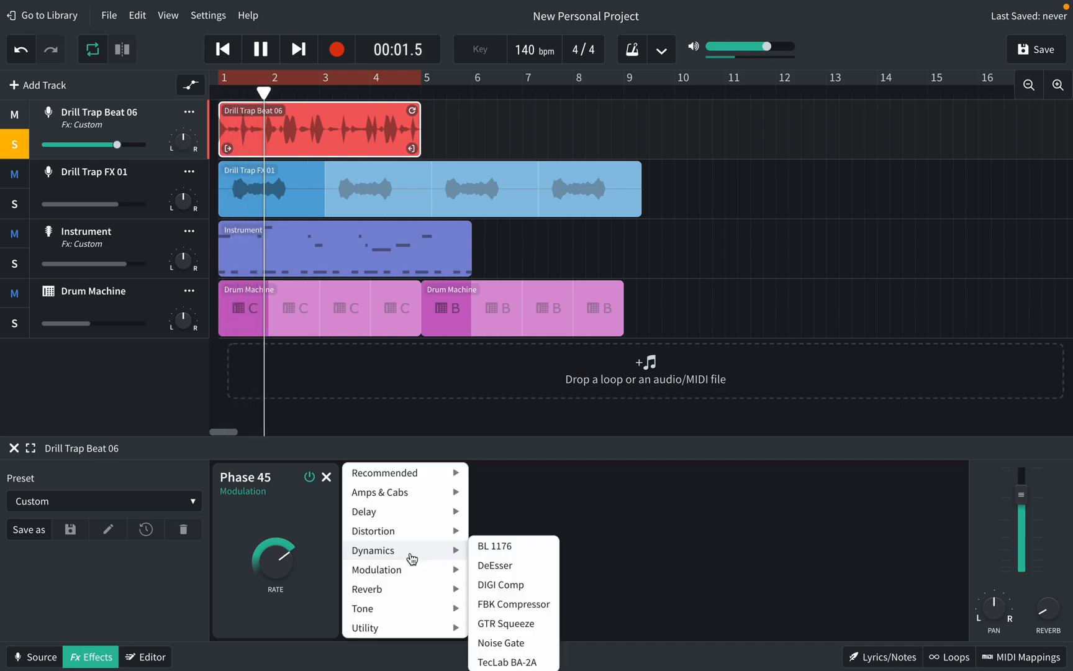
{"action": "mouse_move", "coordinate": [400, 590]}
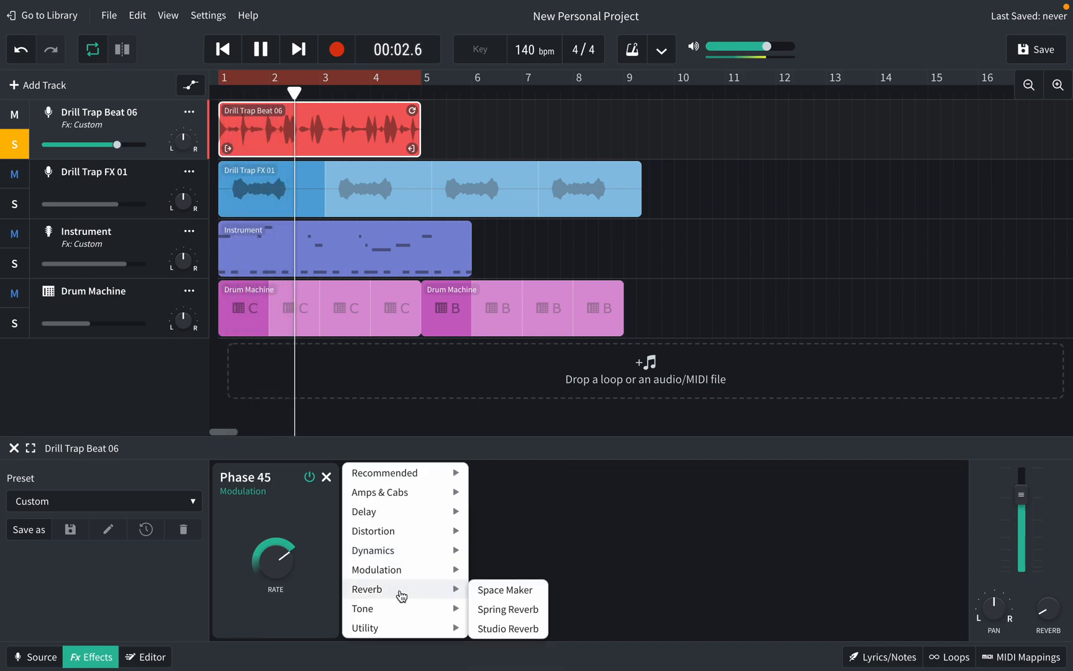
{"action": "left_click", "coordinate": [487, 590]}
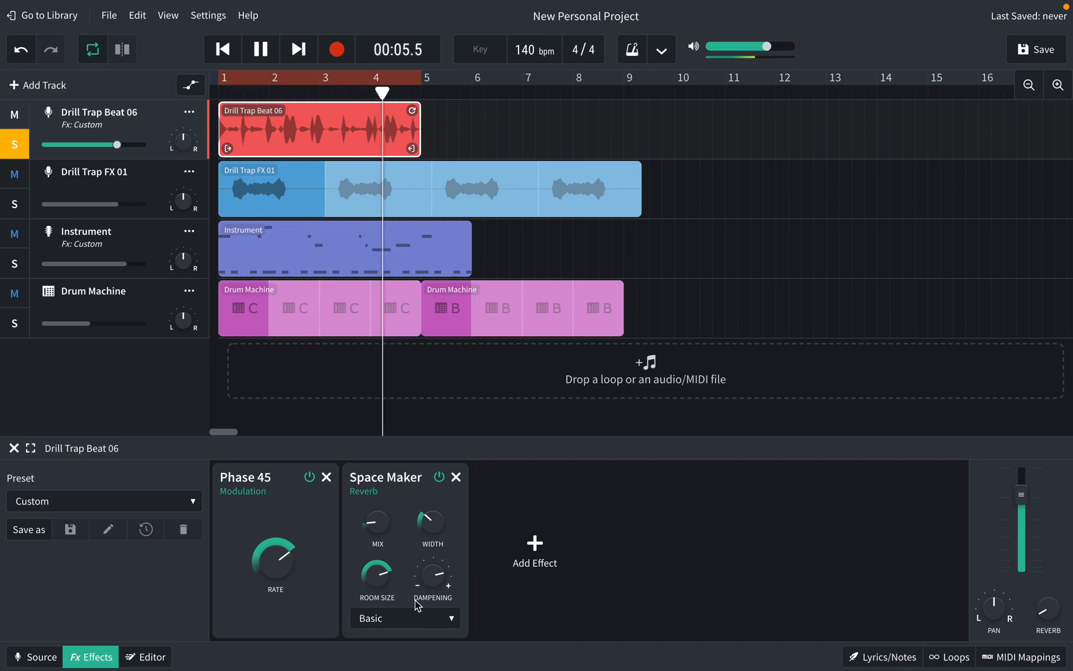
{"action": "mouse_move", "coordinate": [439, 507]}
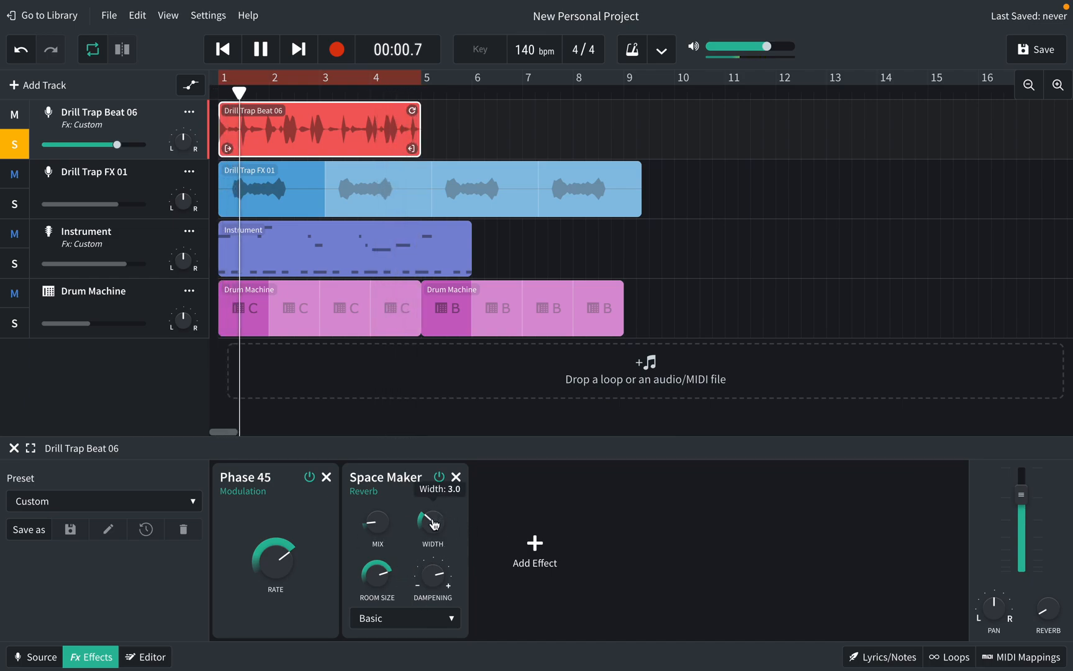
{"action": "left_click_drag", "start_coordinate": [433, 521], "coordinate": [433, 493]}
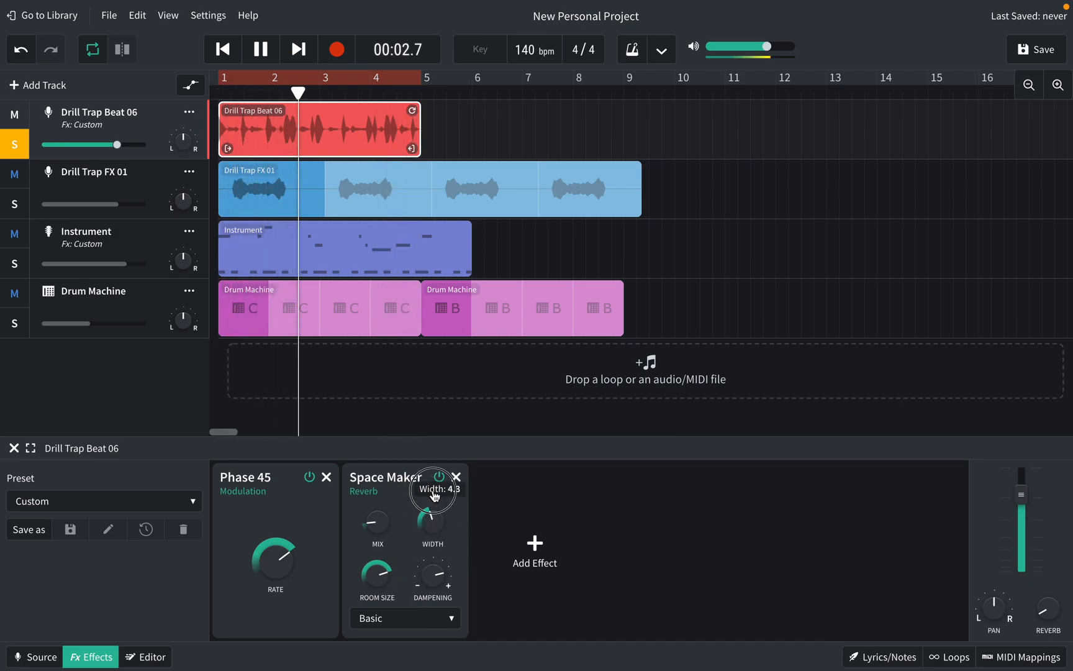
{"action": "mouse_move", "coordinate": [431, 580]}
{"action": "left_click_drag", "start_coordinate": [431, 583], "coordinate": [459, 665]}
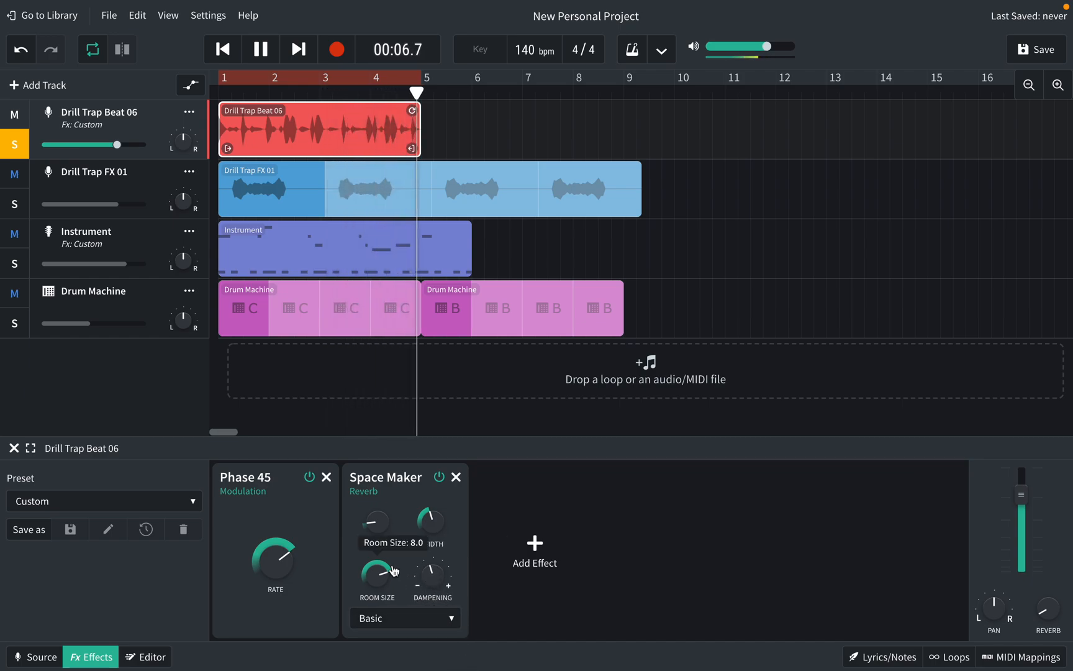
Add the Graphic EQ tone effect, boost the 1.6k band and slightly cut the 200 and 400 Hz bands
{"action": "left_click", "coordinate": [538, 550]}
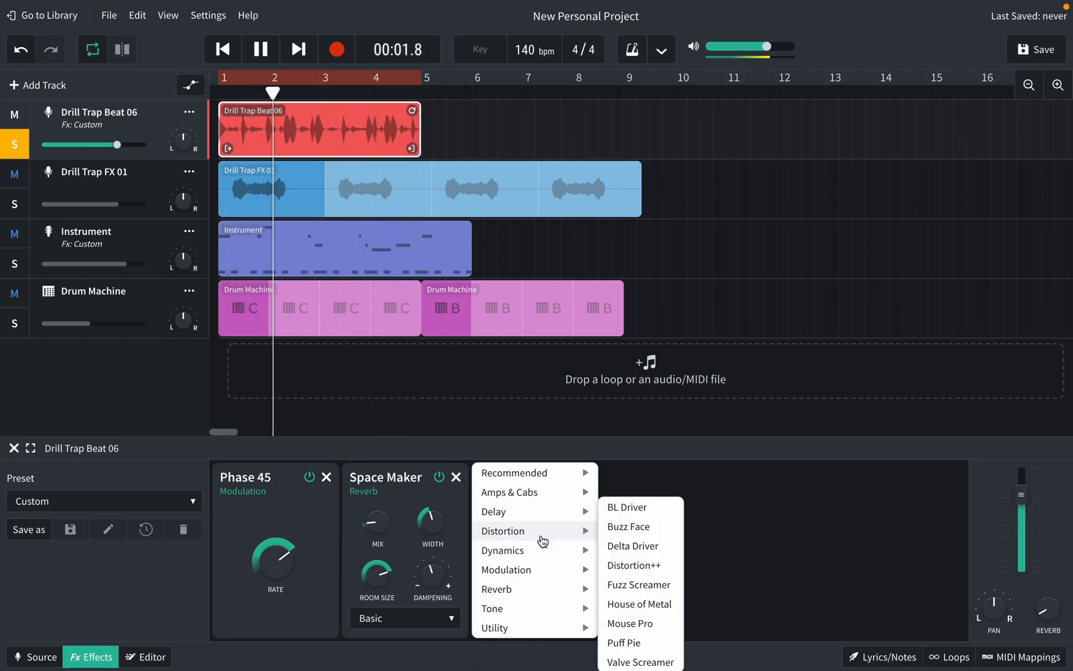
{"action": "mouse_move", "coordinate": [549, 595]}
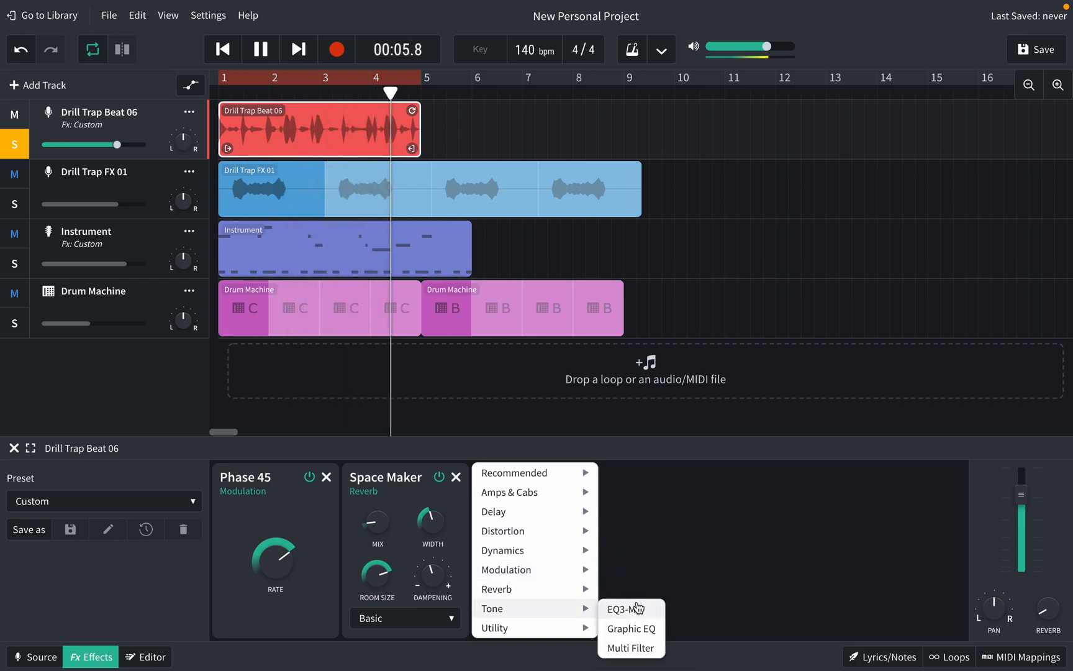
{"action": "left_click", "coordinate": [633, 628]}
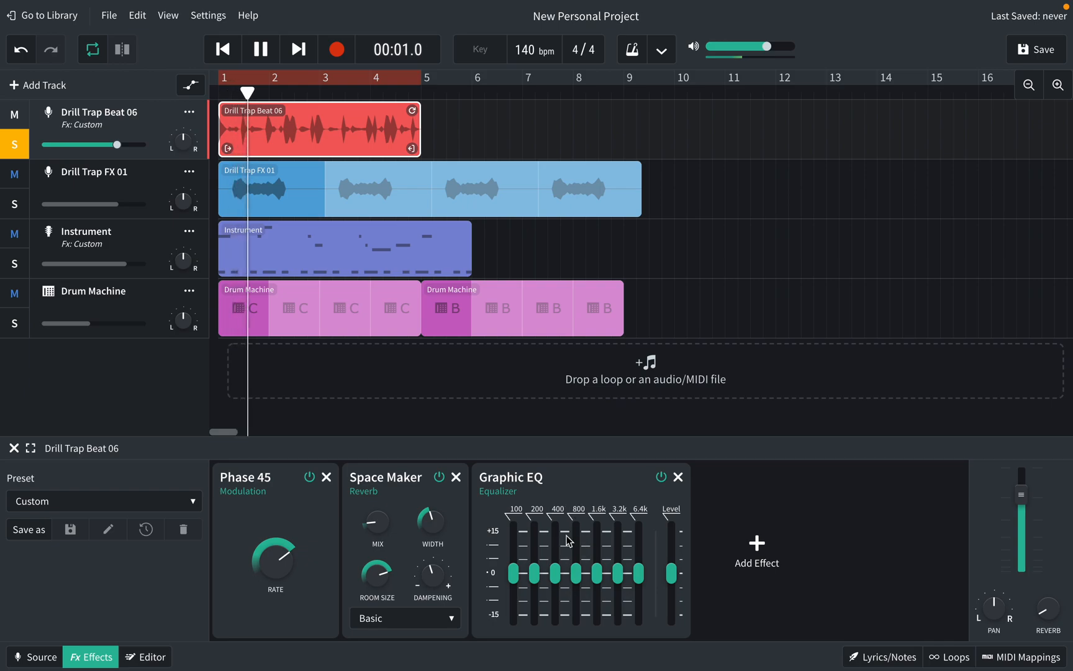
{"action": "left_click_drag", "start_coordinate": [597, 572], "coordinate": [596, 548]}
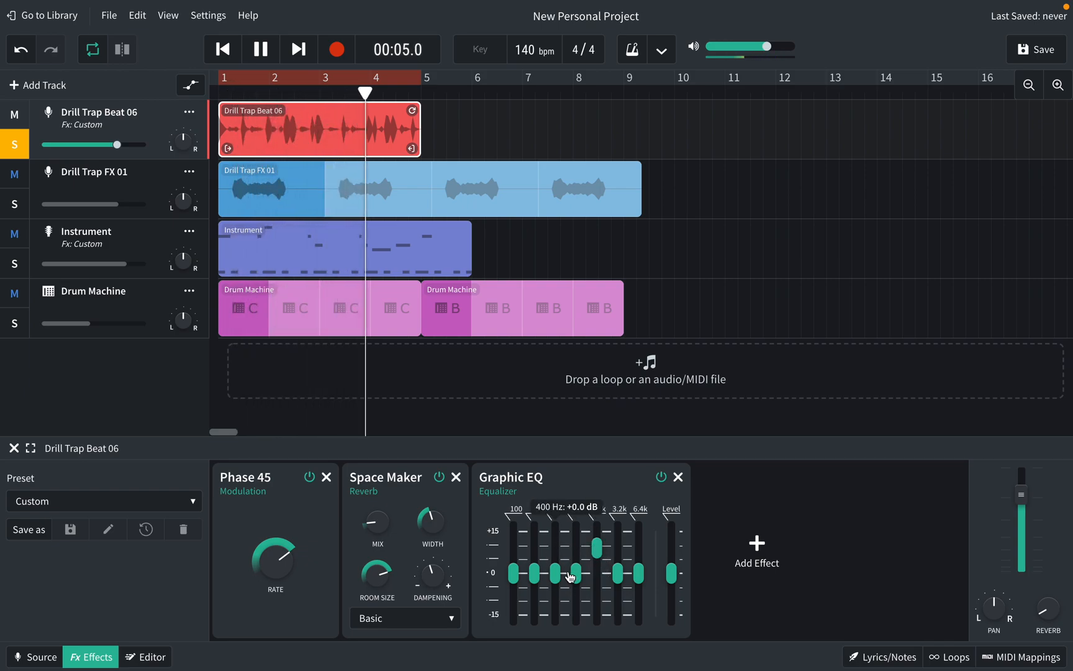
{"action": "left_click_drag", "start_coordinate": [534, 572], "coordinate": [560, 589]}
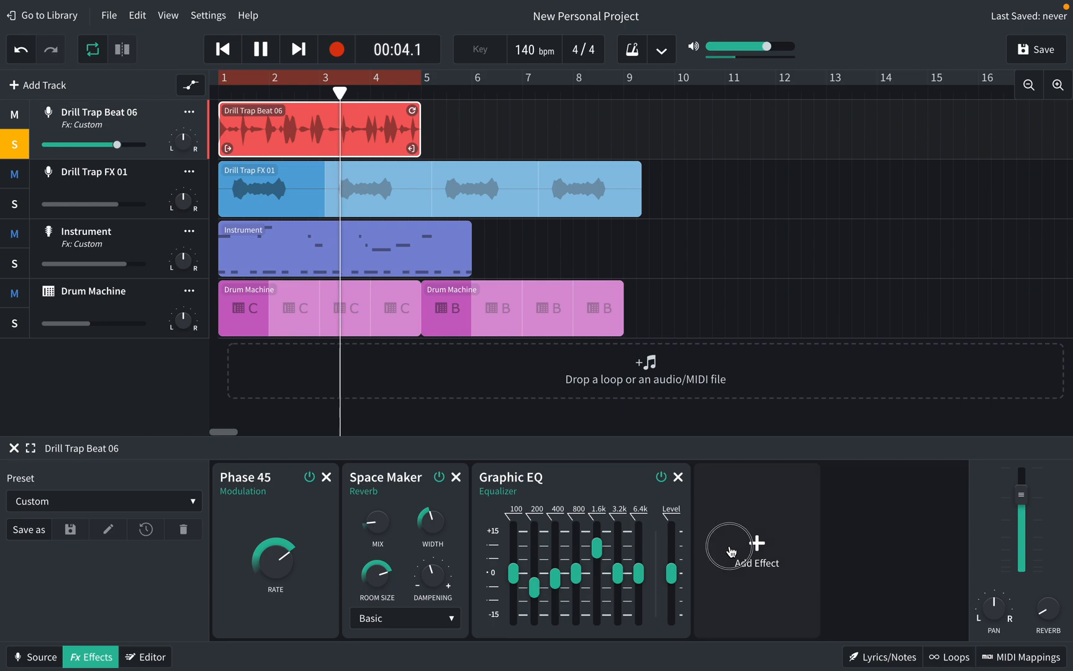
{"action": "left_click", "coordinate": [736, 549]}
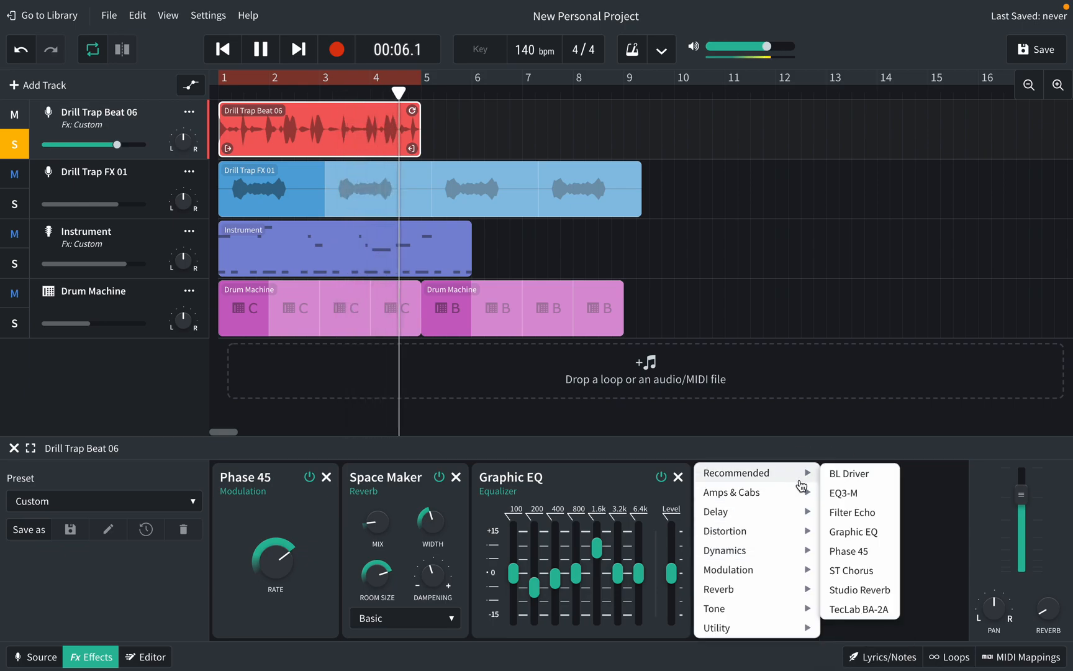
{"action": "mouse_move", "coordinate": [797, 538]}
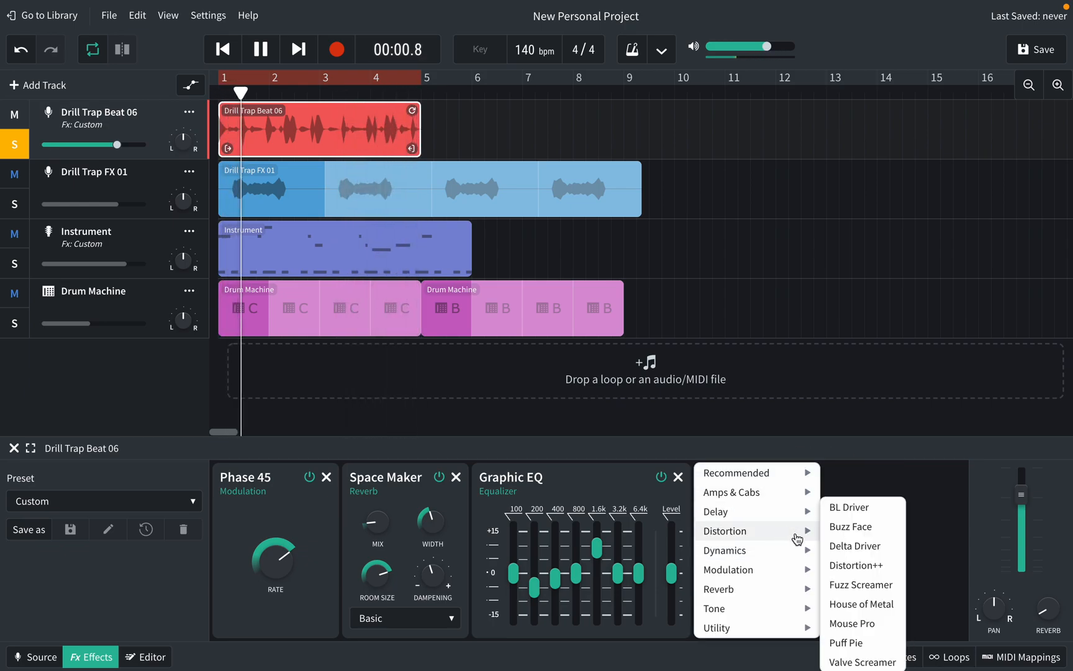
{"action": "left_click", "coordinate": [934, 486]}
Bypass Phase 45, Space Maker and Graphic EQ with playback stopped, and play the dry Drill Trap Beat 06 track from the start
{"action": "key", "text": "space"}
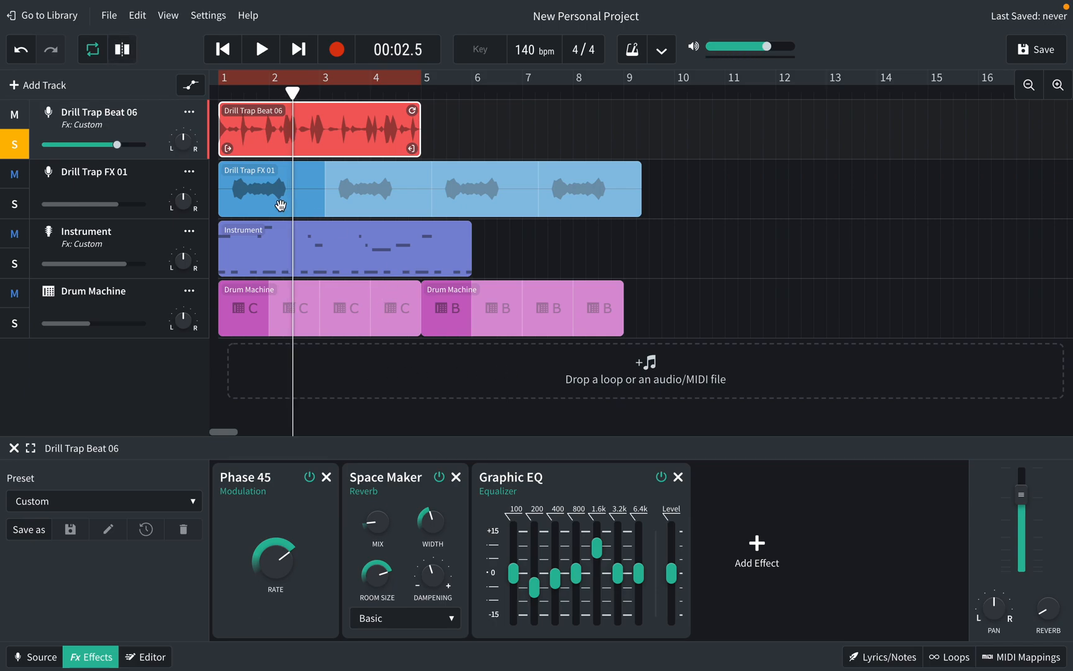
{"action": "left_click", "coordinate": [310, 476]}
{"action": "left_click", "coordinate": [437, 477]}
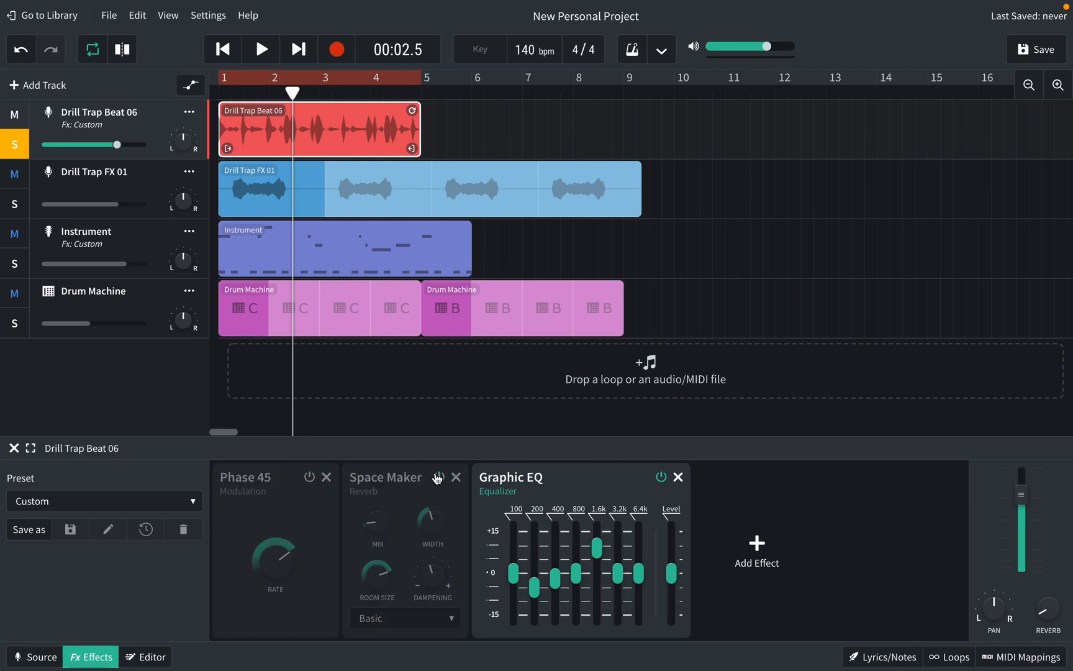
{"action": "left_click", "coordinate": [662, 477]}
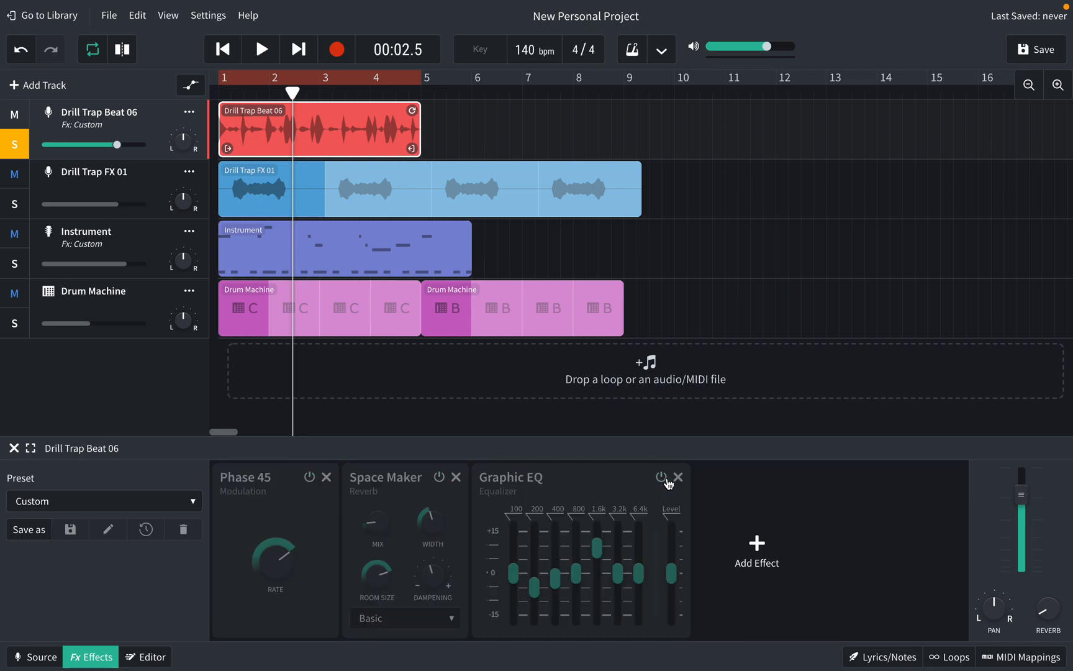
{"action": "left_click_drag", "start_coordinate": [294, 97], "coordinate": [202, 103]}
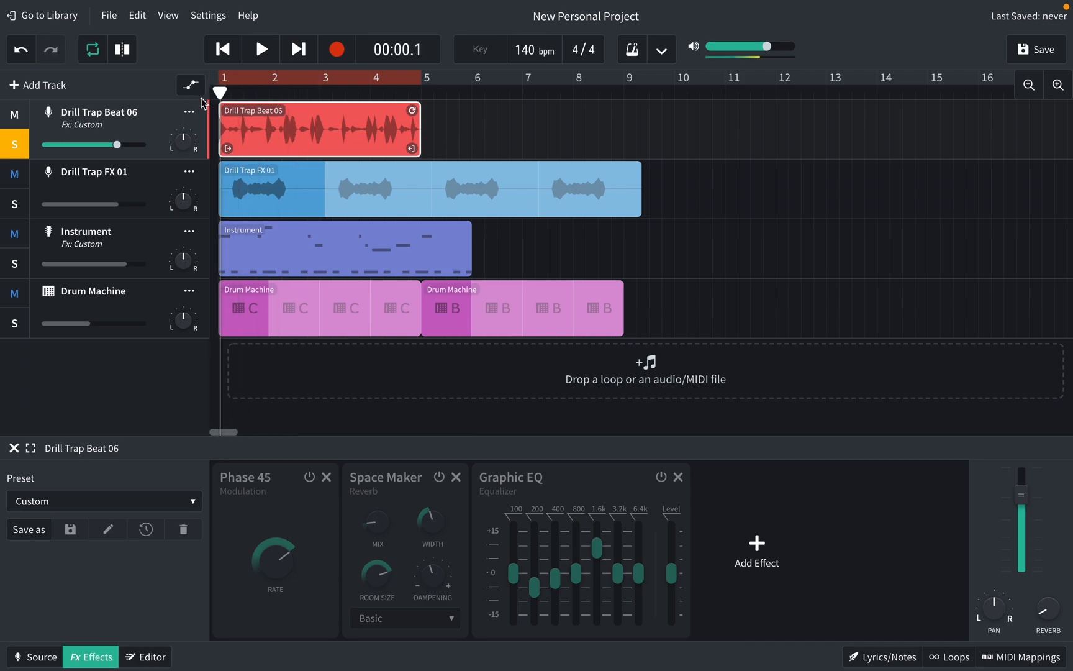
{"action": "key", "text": "space"}
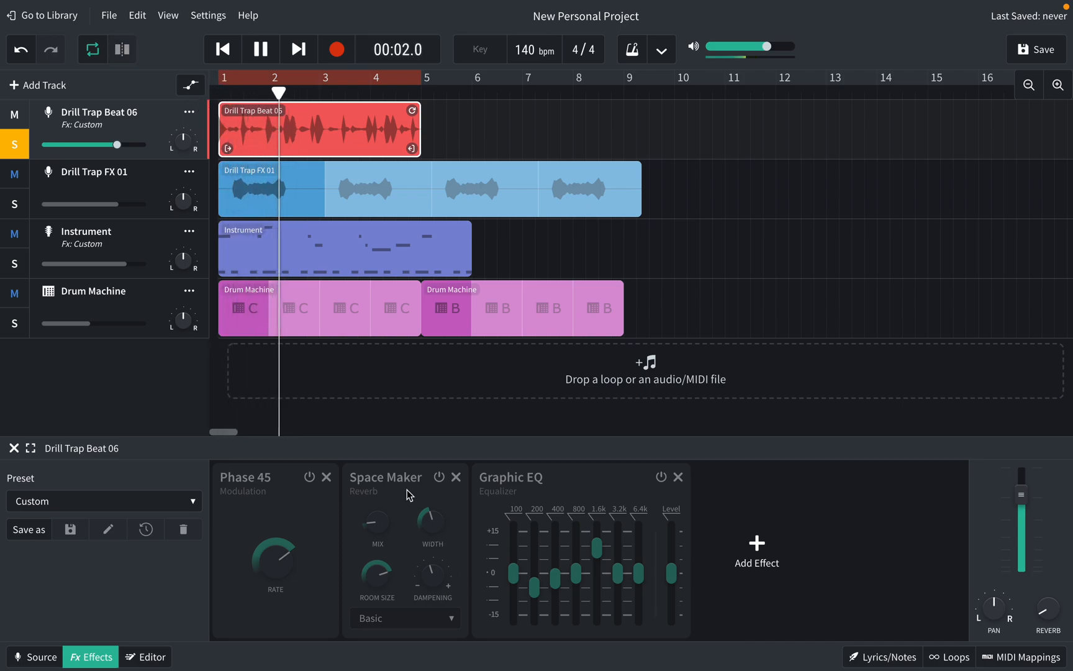
{"action": "key", "text": "XF86AudioRaiseVolume"}
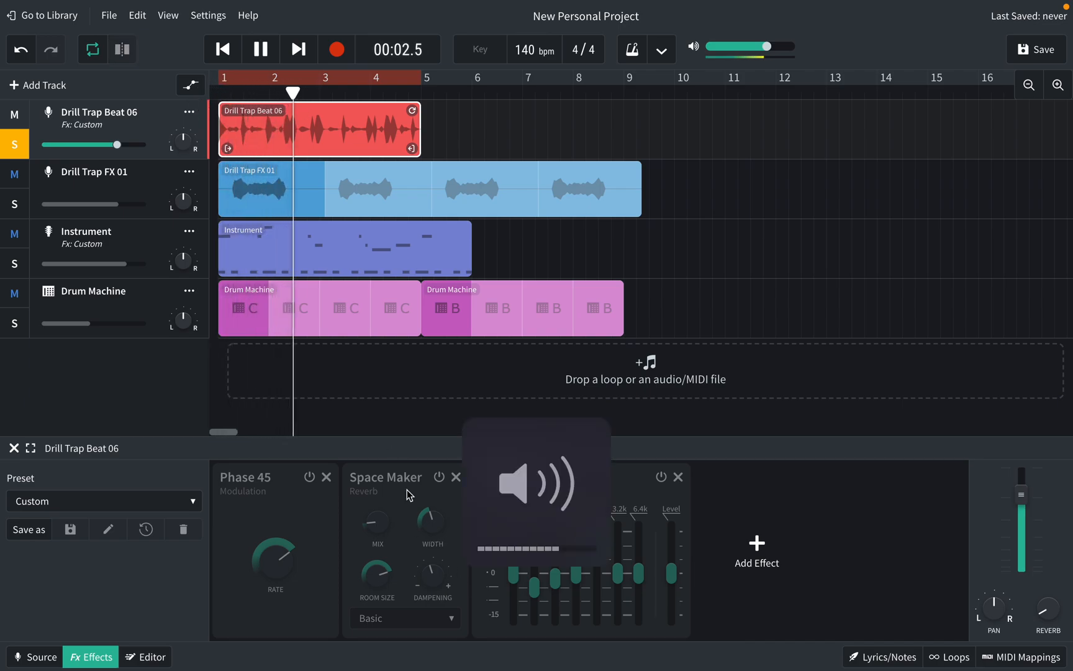
Re-enable Phase 45, Space Maker and Graphic EQ during playback, then unsolo Drill Trap Beat 06 to hear the full mix and stop
{"action": "left_click", "coordinate": [309, 477]}
{"action": "left_click", "coordinate": [439, 477]}
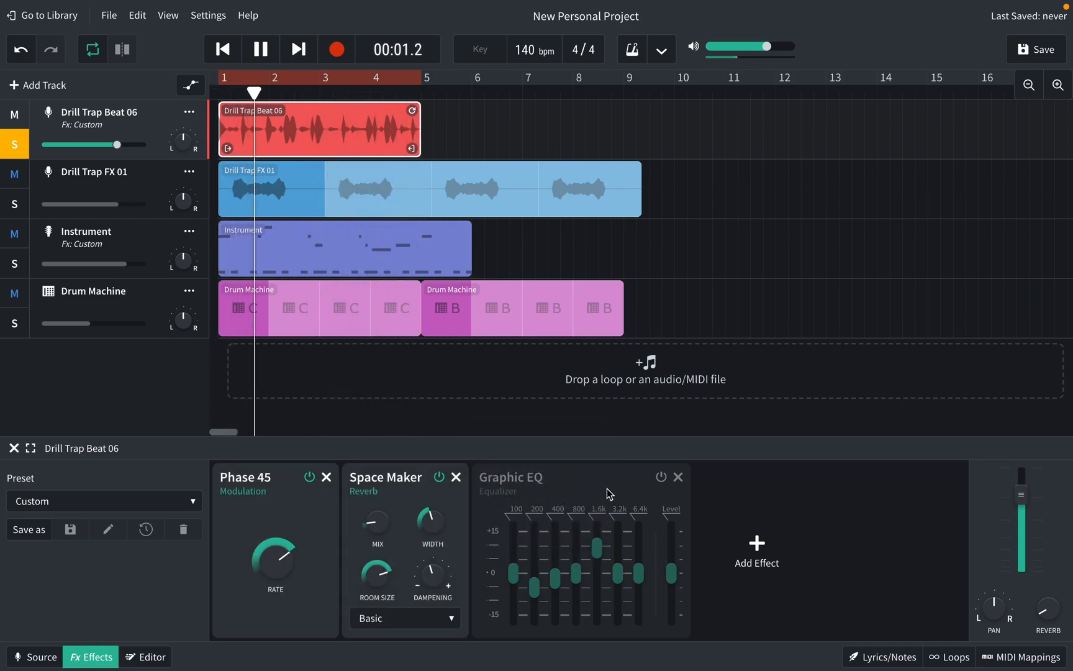
{"action": "left_click", "coordinate": [661, 477]}
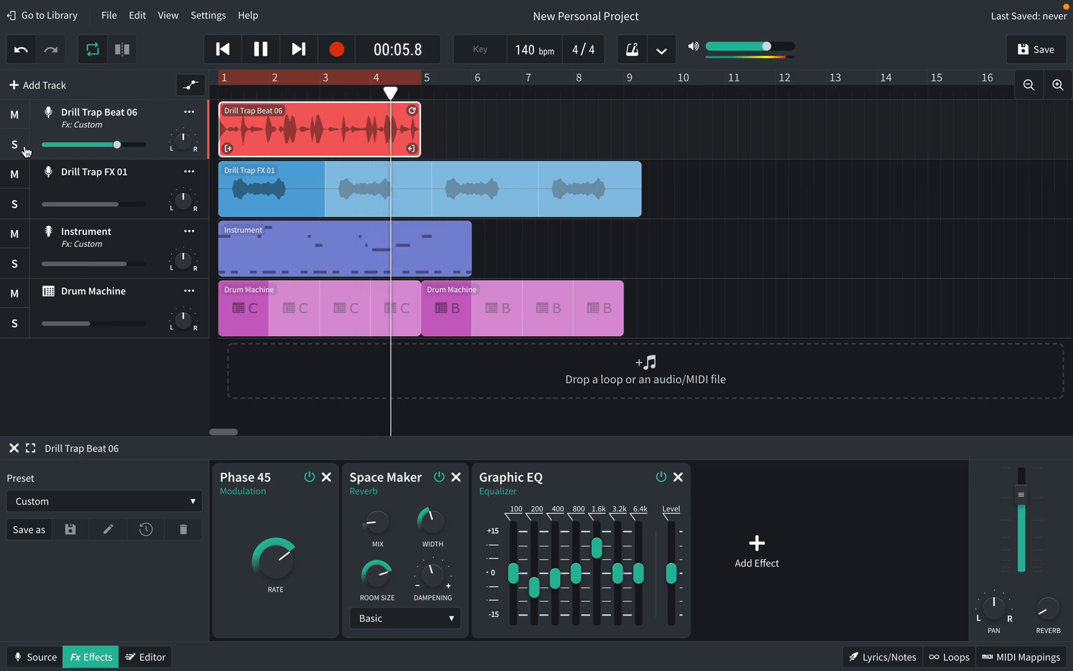
{"action": "left_click", "coordinate": [270, 55]}
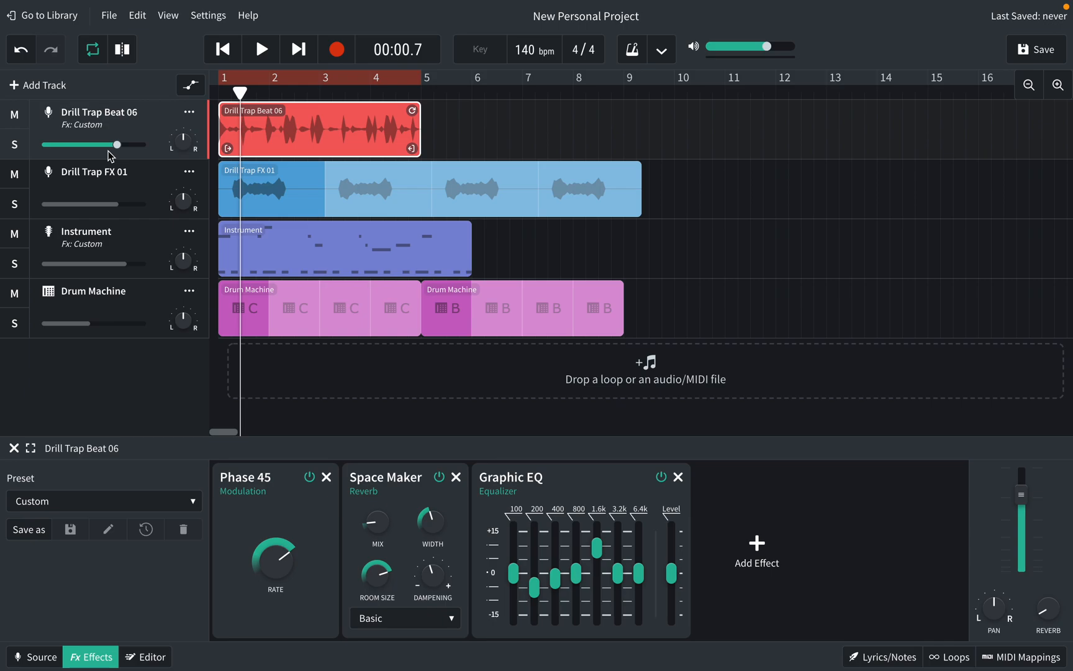
Show track automation and shape a volume rise and fall over the first section of the Drill Trap FX 01 clip
{"action": "left_click", "coordinate": [186, 90]}
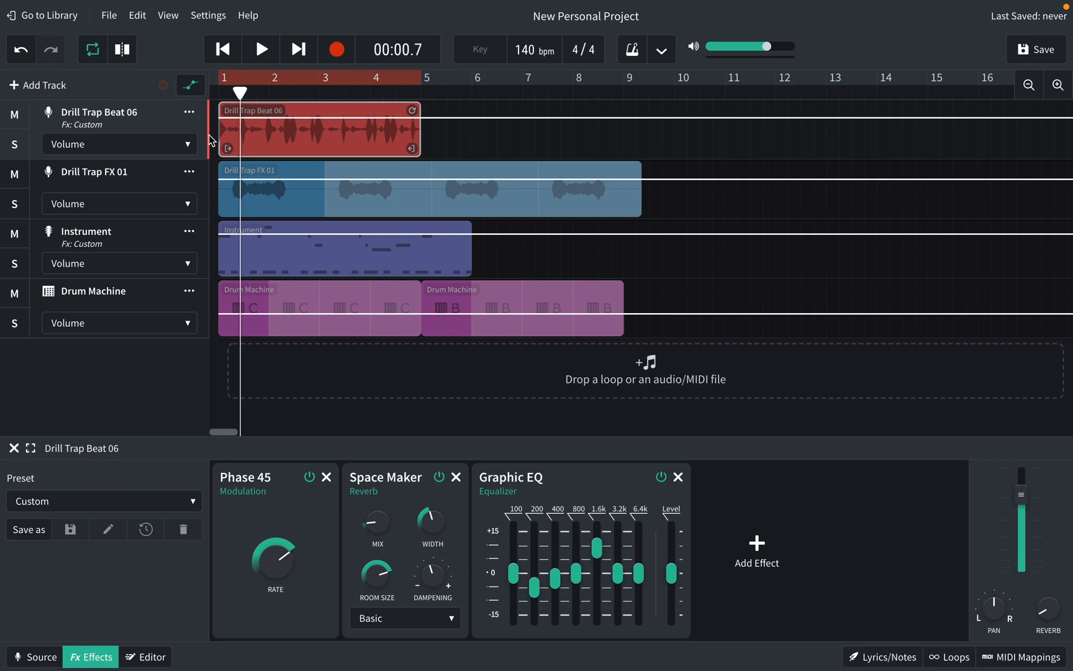
{"action": "left_click_drag", "start_coordinate": [229, 180], "coordinate": [287, 212]}
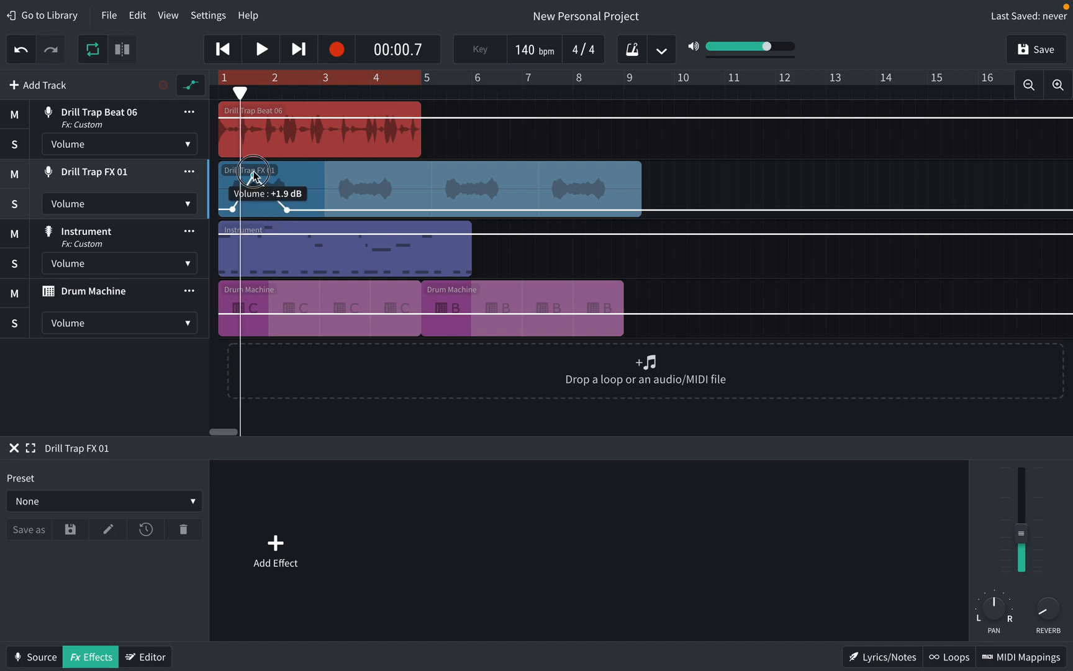
{"action": "left_click_drag", "start_coordinate": [254, 177], "coordinate": [261, 175]}
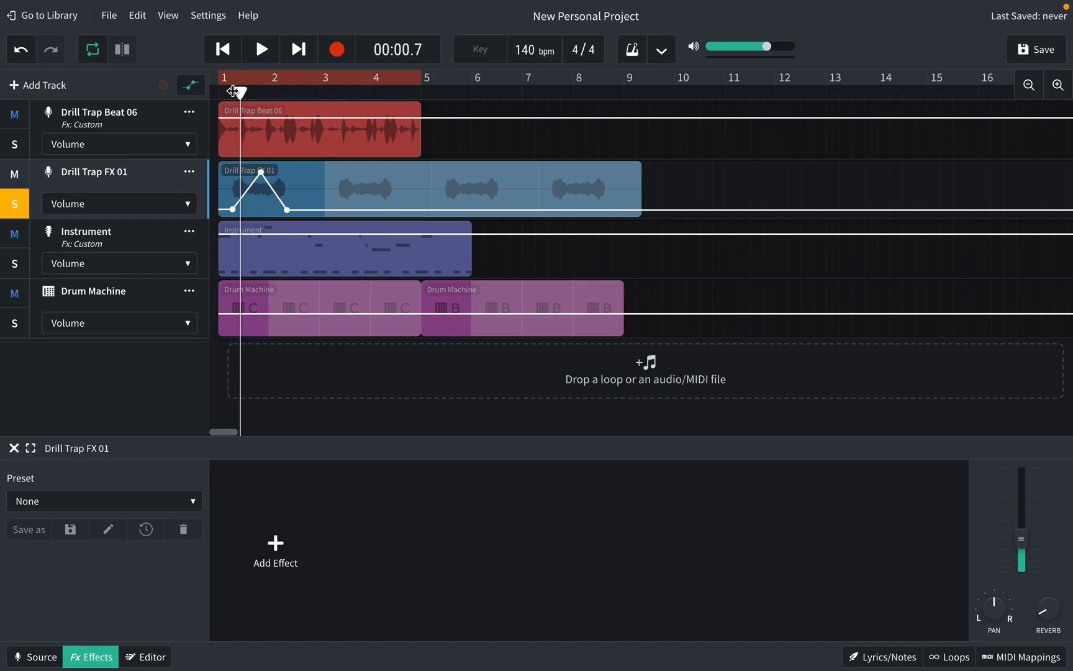
Play the soloed Drill Trap FX 01 track from the project start to hear the volume automation, then stop
{"action": "left_click_drag", "start_coordinate": [240, 92], "coordinate": [211, 90]}
{"action": "left_click", "coordinate": [263, 54]}
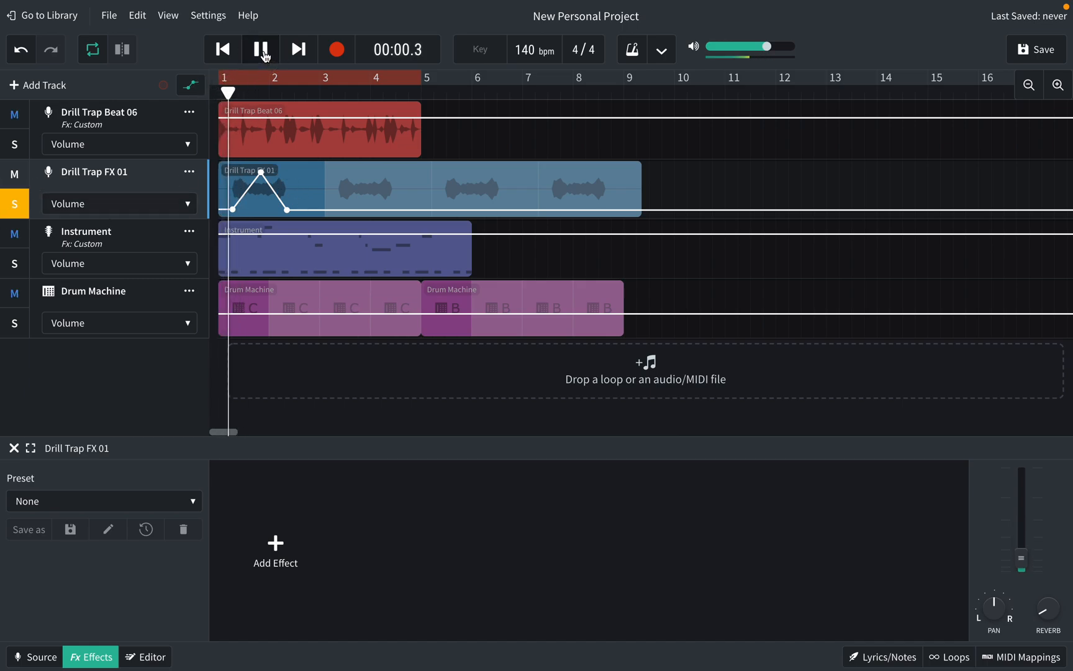
{"action": "left_click", "coordinate": [263, 52]}
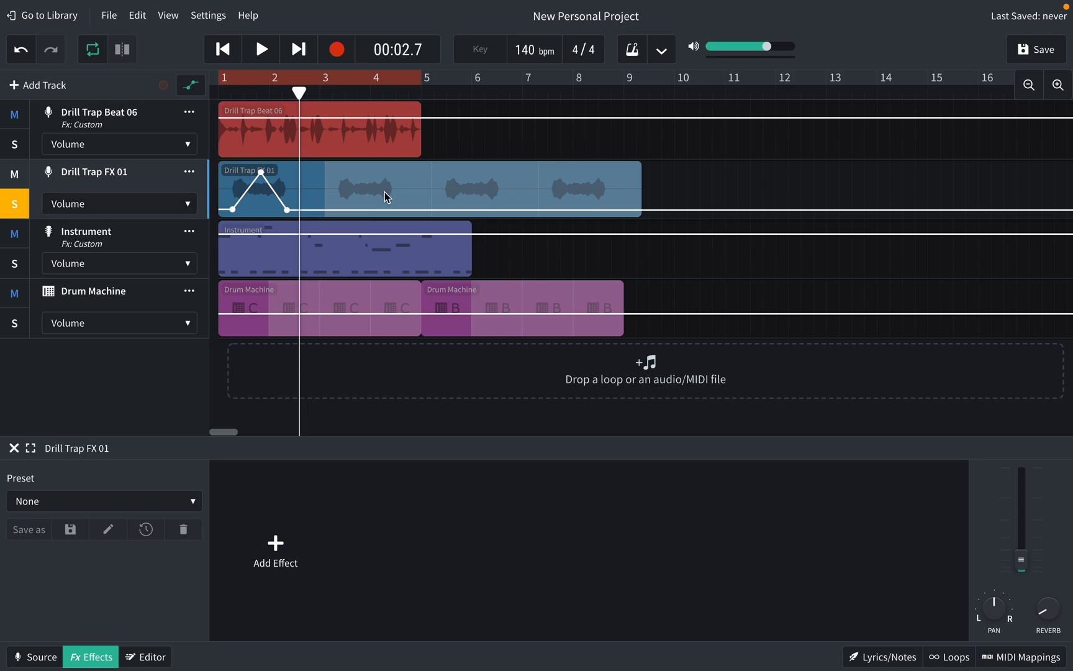
Add a second volume peak over the second repeat of Drill Trap FX 01 and play the soloed track to hear it
{"action": "left_click", "coordinate": [339, 210]}
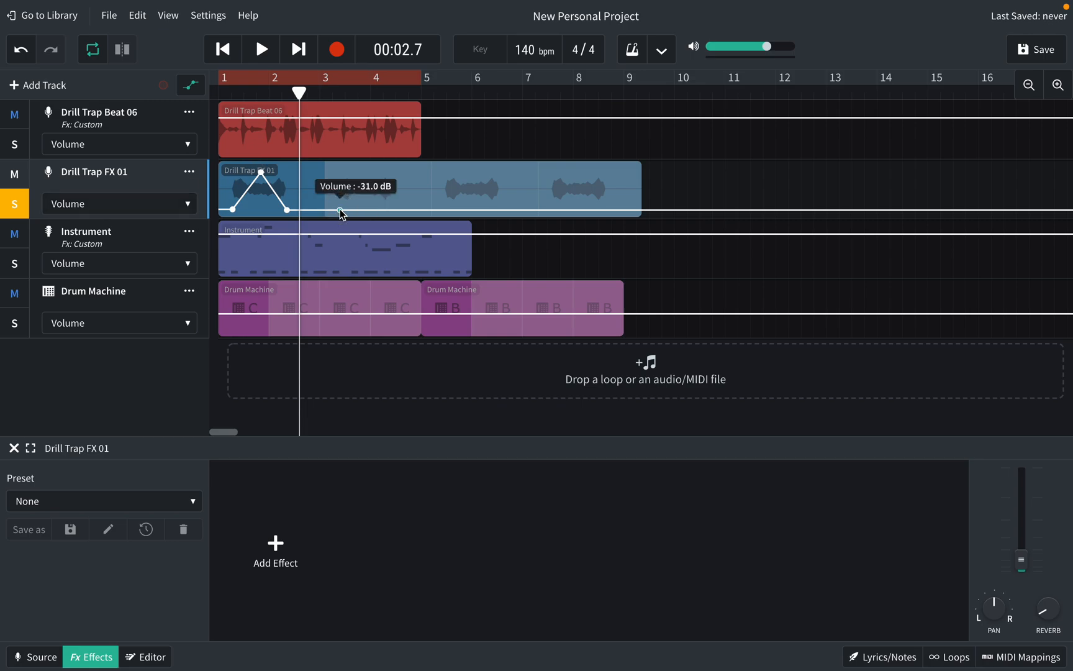
{"action": "mouse_move", "coordinate": [360, 210]}
{"action": "left_mouse_down"}
{"action": "mouse_move", "coordinate": [362, 166]}
{"action": "mouse_move", "coordinate": [388, 214]}
{"action": "mouse_move", "coordinate": [341, 220]}
{"action": "left_mouse_up"}
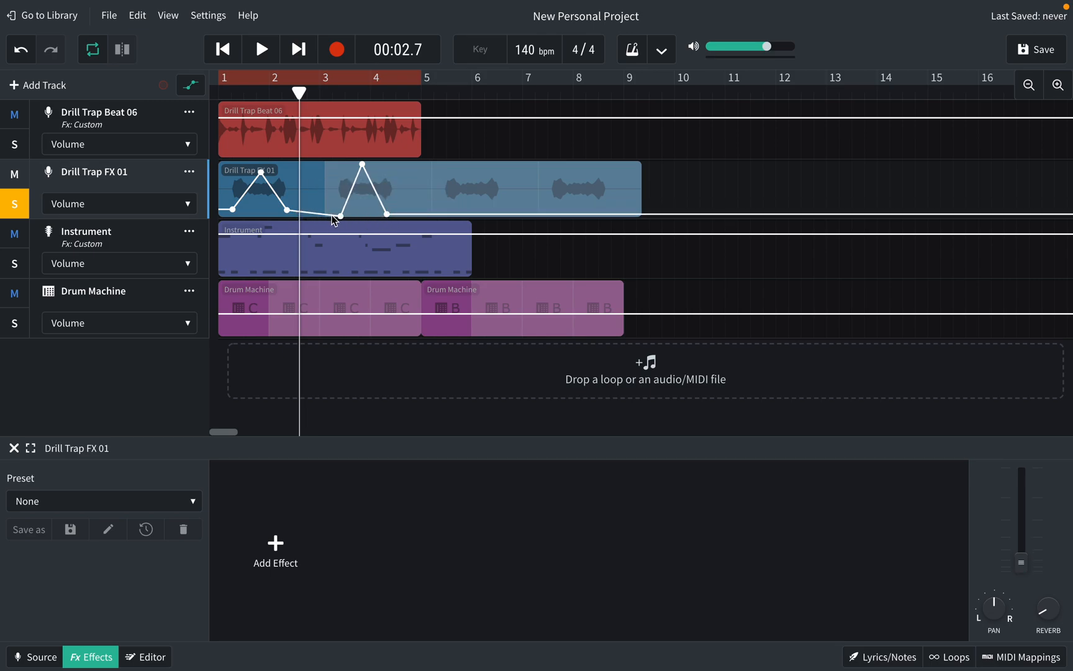
{"action": "left_click_drag", "start_coordinate": [298, 96], "coordinate": [333, 105]}
{"action": "key", "text": "Return"}
{"action": "key", "text": "space"}
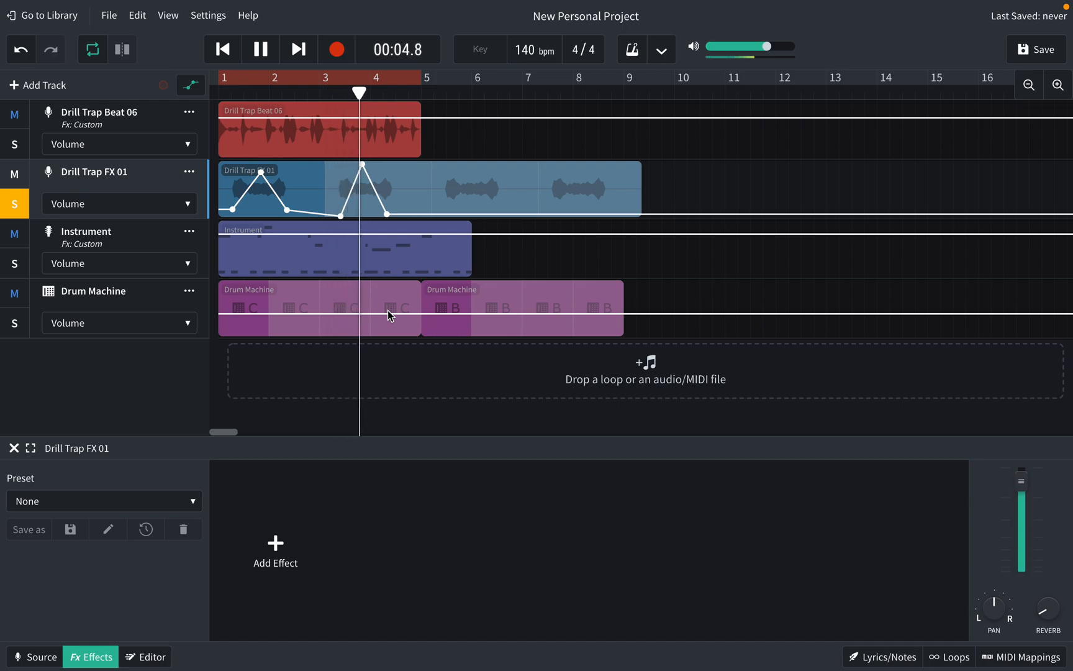
{"action": "key", "text": "space"}
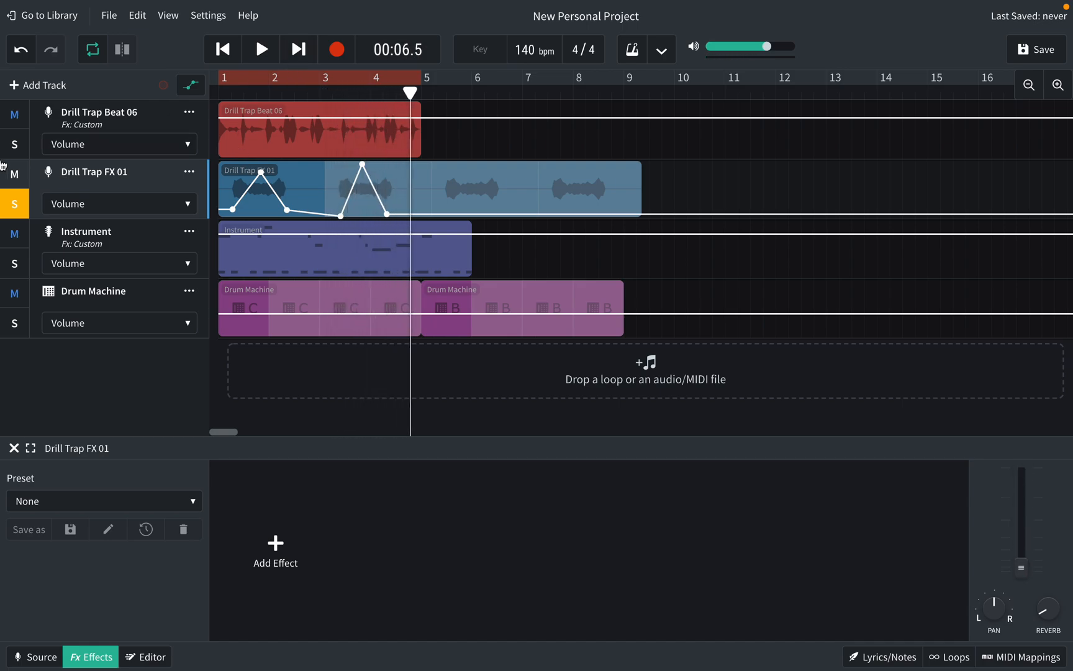
Unsolo Drill Trap FX 01 and play all four tracks from the project start to hear the automation in the mix
{"action": "left_click", "coordinate": [14, 204]}
{"action": "left_click", "coordinate": [215, 85]}
{"action": "key", "text": "space"}
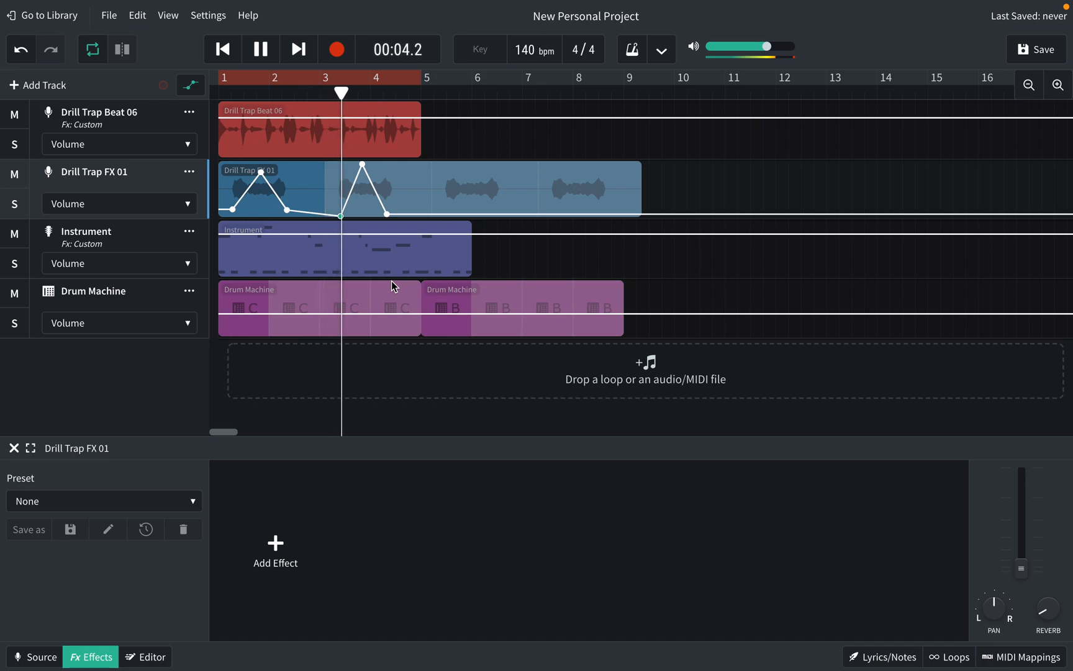
{"action": "key", "text": "space"}
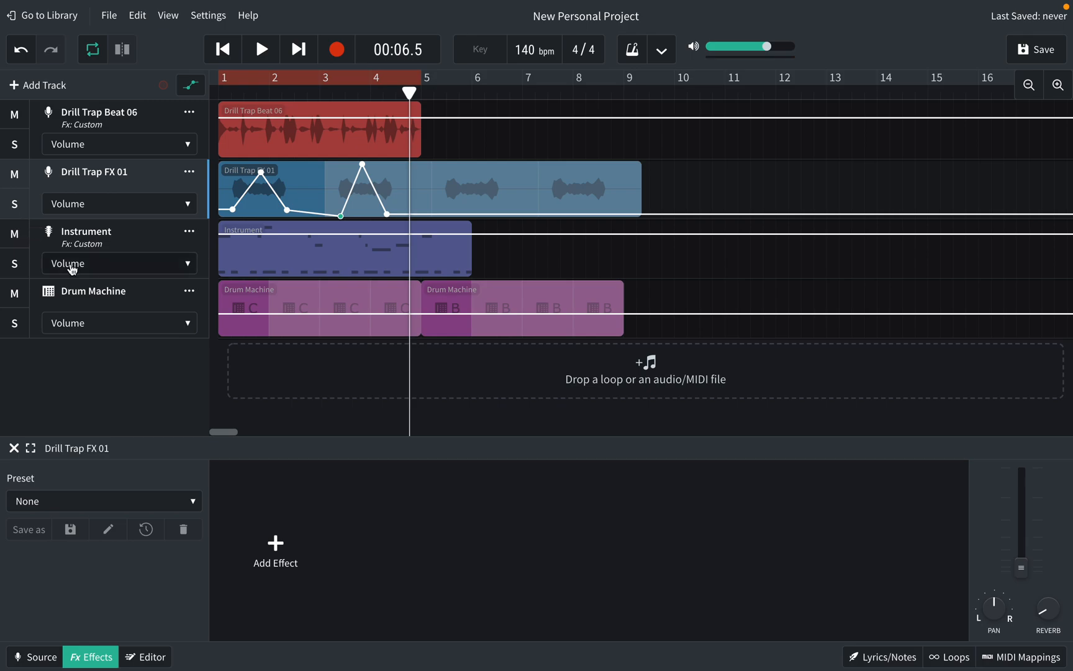
Compare the parameters available for automation on Drill Trap FX 01 and Drill Trap Beat 06
{"action": "left_click", "coordinate": [109, 206]}
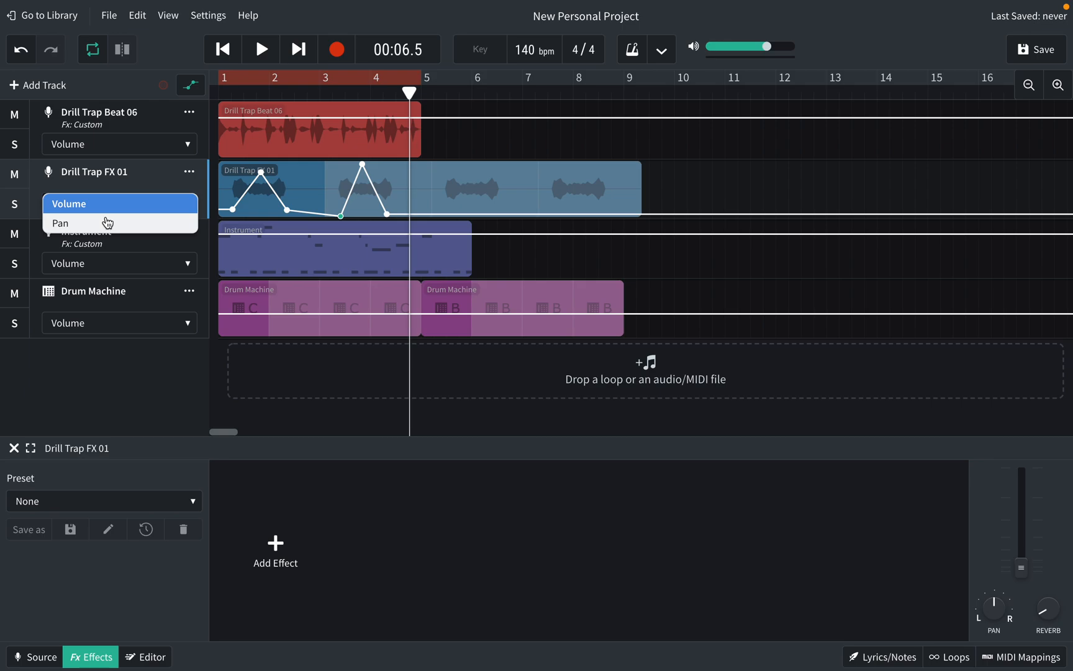
{"action": "left_click", "coordinate": [109, 117]}
{"action": "left_click", "coordinate": [110, 150]}
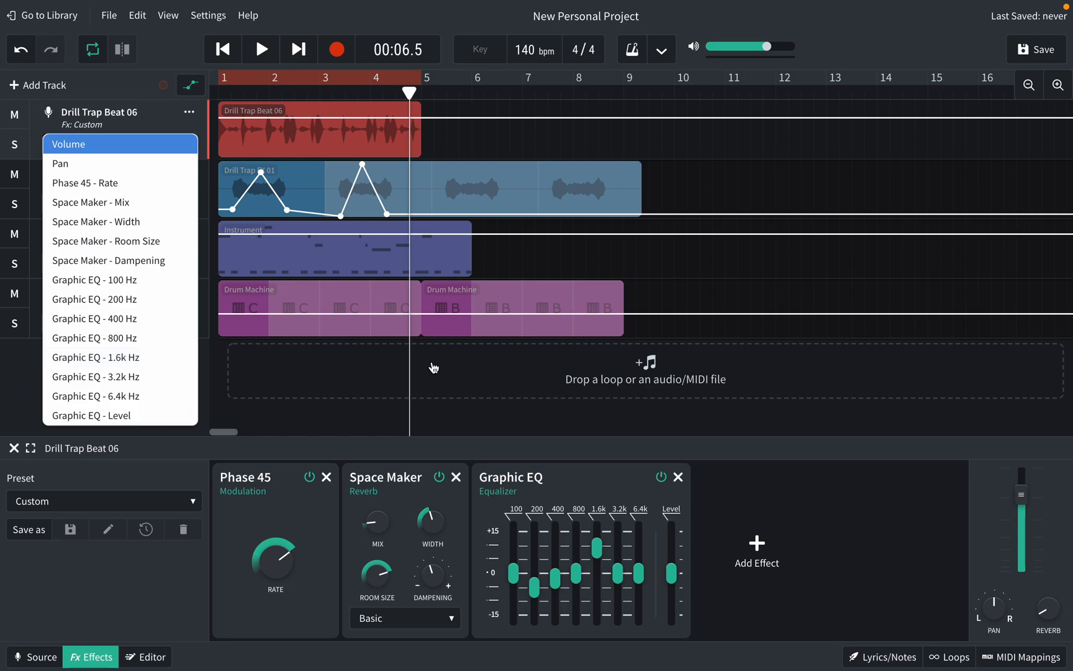
Lower the Graphic EQ's 1.6k Hz band slightly on Drill Trap Beat 06 and choose Graphic EQ - 1.6k Hz as its automation parameter
{"action": "mouse_move", "coordinate": [598, 550]}
{"action": "left_mouse_down"}
{"action": "mouse_move", "coordinate": [597, 607]}
{"action": "mouse_move", "coordinate": [599, 552]}
{"action": "left_mouse_up"}
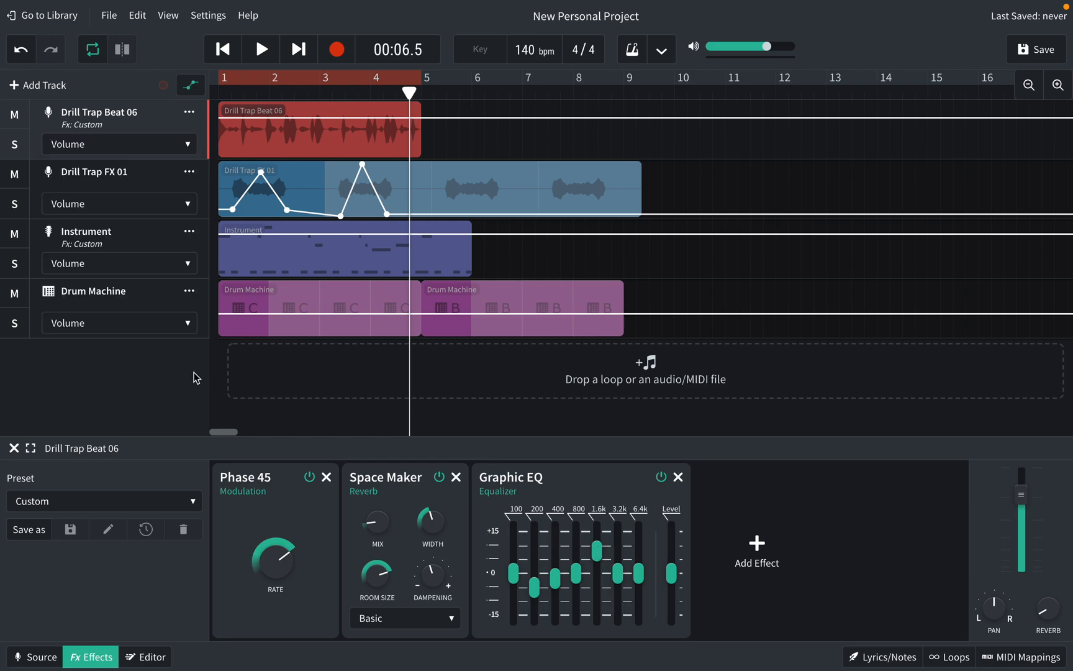
{"action": "left_click", "coordinate": [78, 143]}
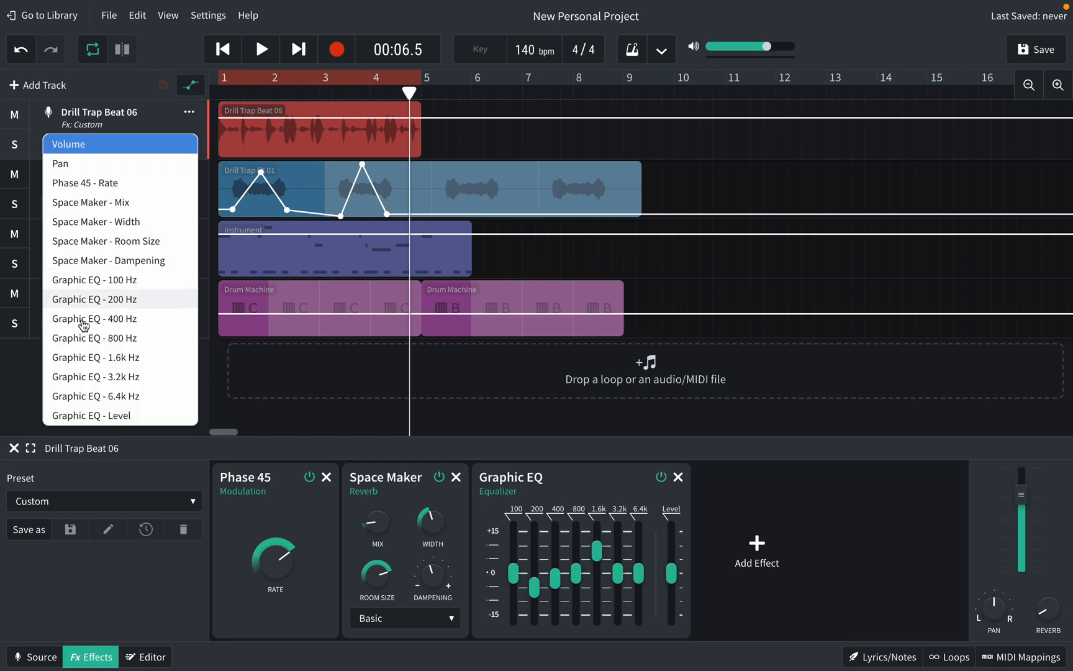
{"action": "left_click", "coordinate": [85, 358]}
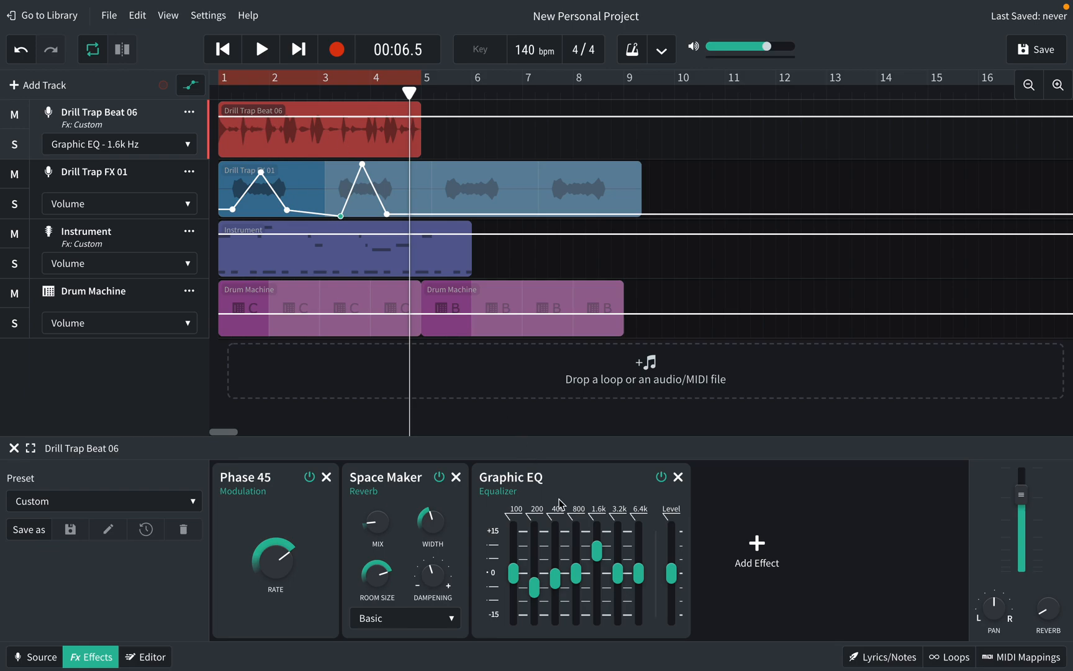
Shape the 1.6k Hz automation on Drill Trap Beat 06 to fall from maximum to minimum and rise back within the first bar
{"action": "mouse_move", "coordinate": [600, 552]}
{"action": "left_click_drag", "start_coordinate": [227, 118], "coordinate": [299, 159]}
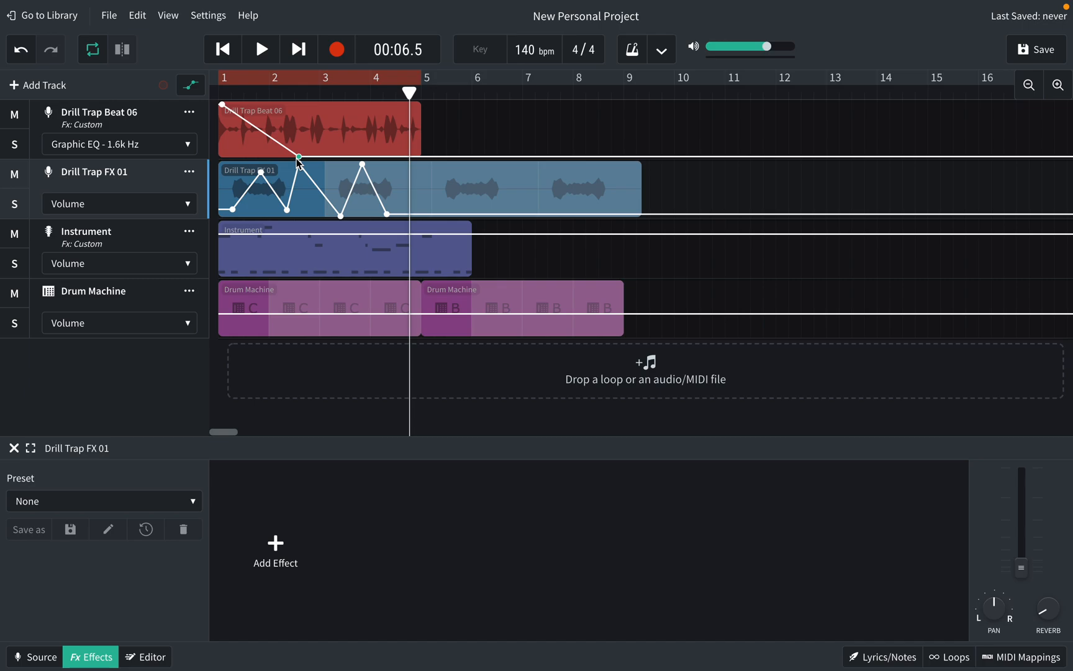
{"action": "double_click", "coordinate": [299, 164]}
{"action": "left_click_drag", "start_coordinate": [299, 156], "coordinate": [269, 98]}
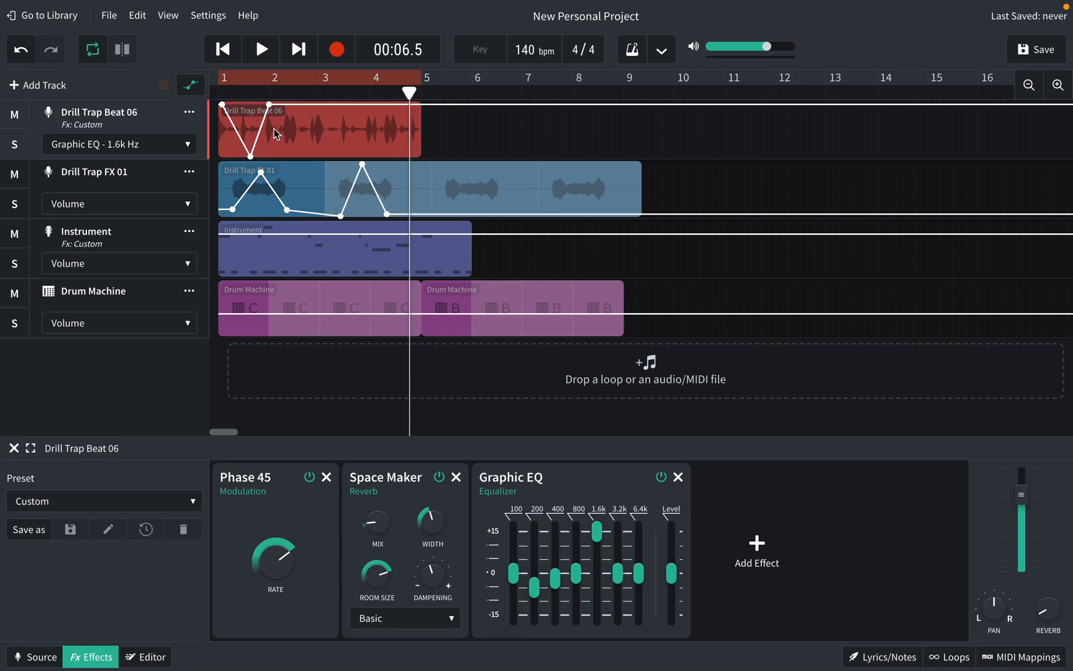
Solo Drill Trap Beat 06 and play it from the project start to hear the 1.6k Hz automation, then stop
{"action": "left_click", "coordinate": [14, 143]}
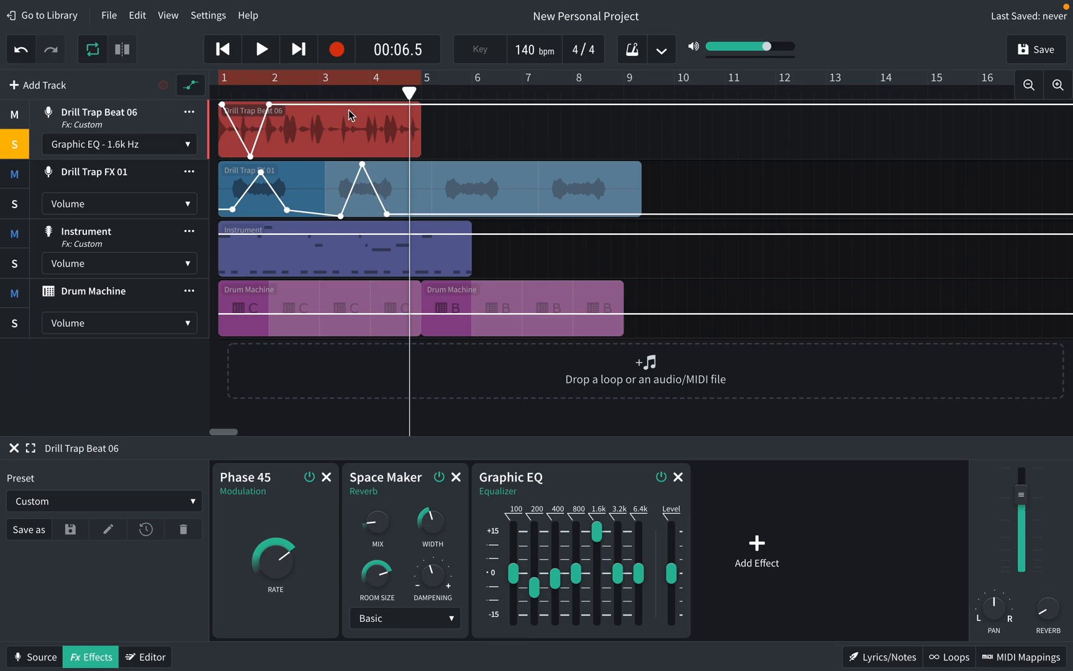
{"action": "left_click_drag", "start_coordinate": [408, 93], "coordinate": [281, 93]}
{"action": "left_click_drag", "start_coordinate": [219, 107], "coordinate": [218, 106]}
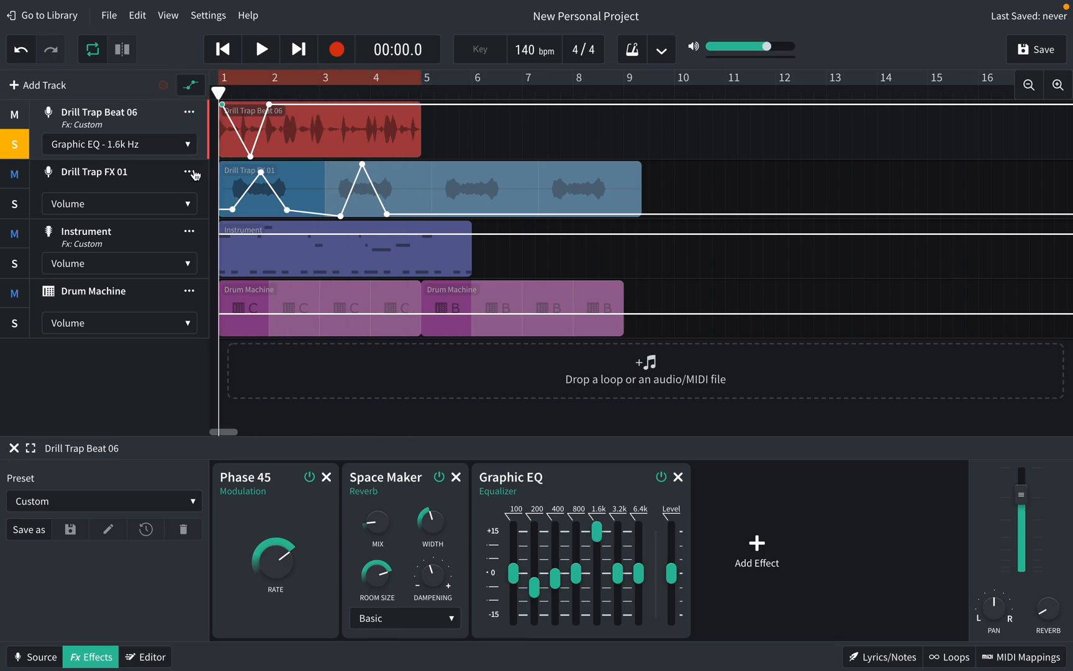
{"action": "key", "text": "space"}
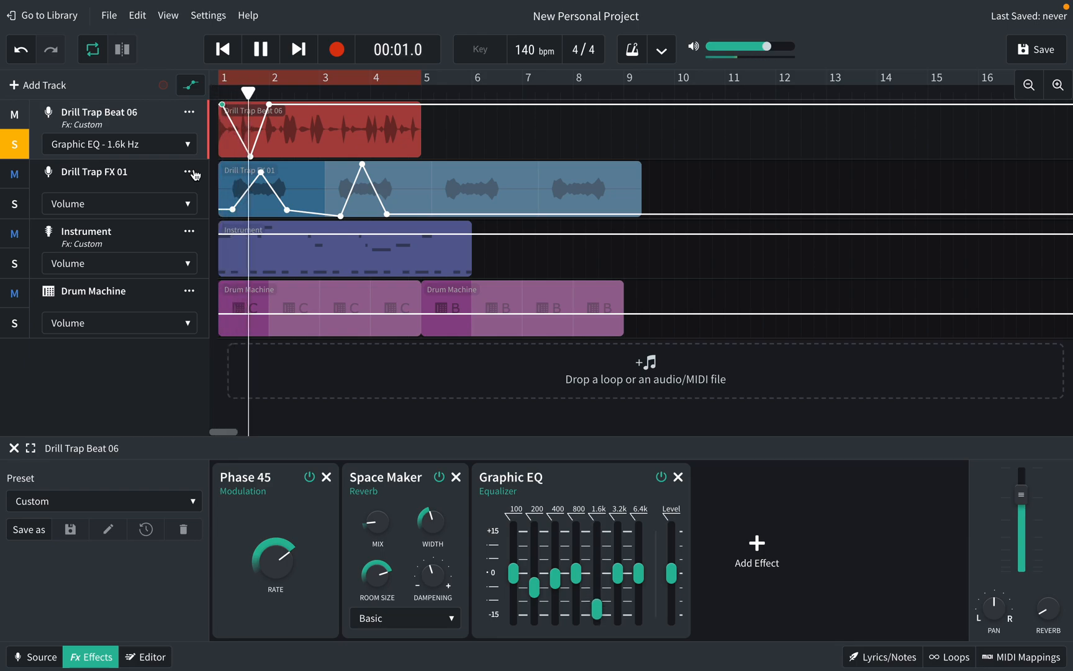
{"action": "key", "text": "Return"}
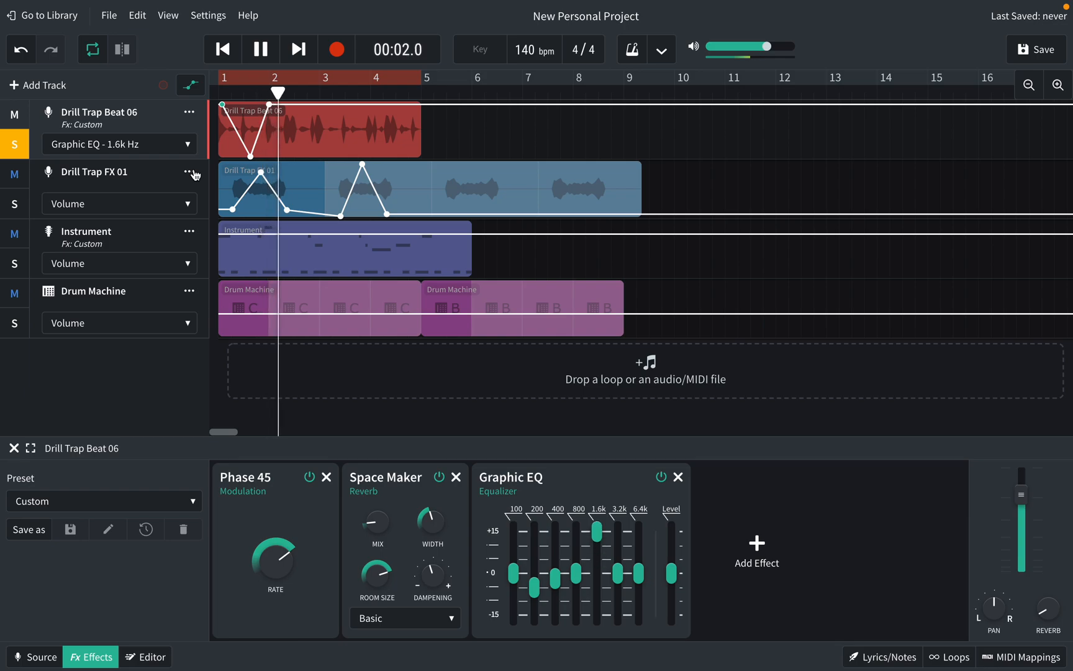
{"action": "key", "text": "space"}
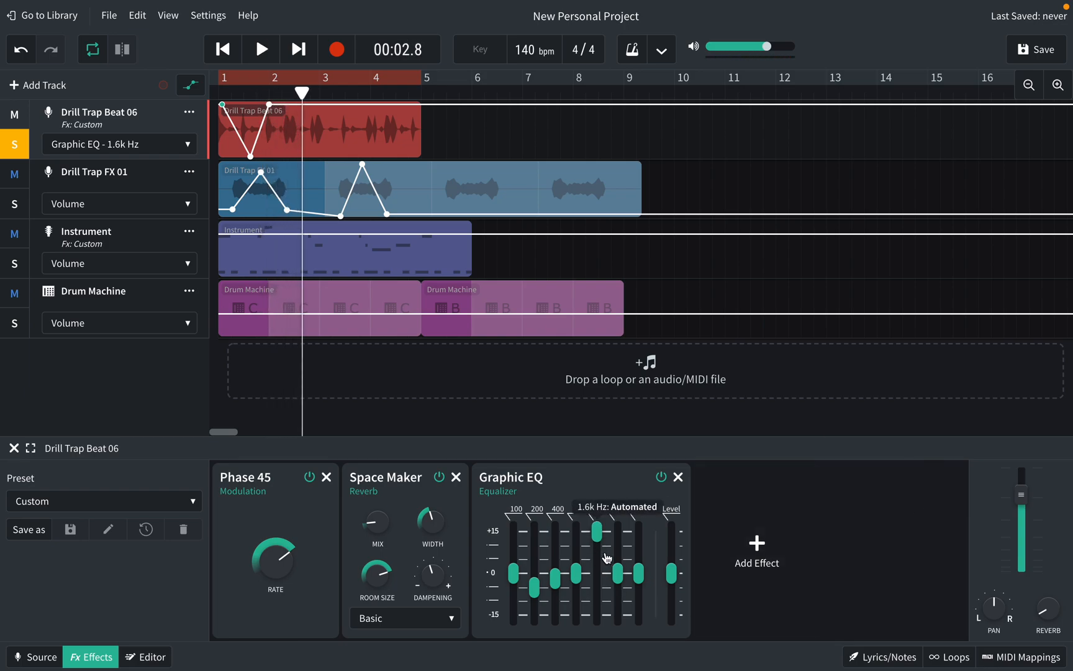
Replay the soloed Drill Trap Beat 06 to watch the automated 1.6k Hz band move, then return the playhead to the project start
{"action": "left_click", "coordinate": [220, 93]}
{"action": "key", "text": "space"}
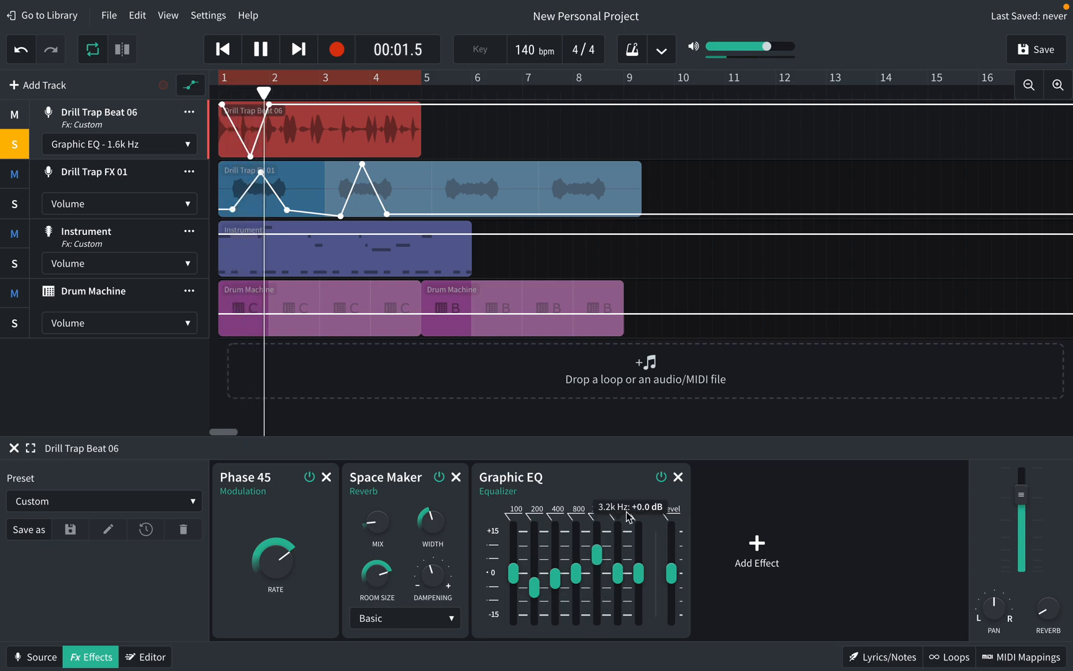
{"action": "key", "text": "space"}
{"action": "left_click_drag", "start_coordinate": [289, 93], "coordinate": [185, 122]}
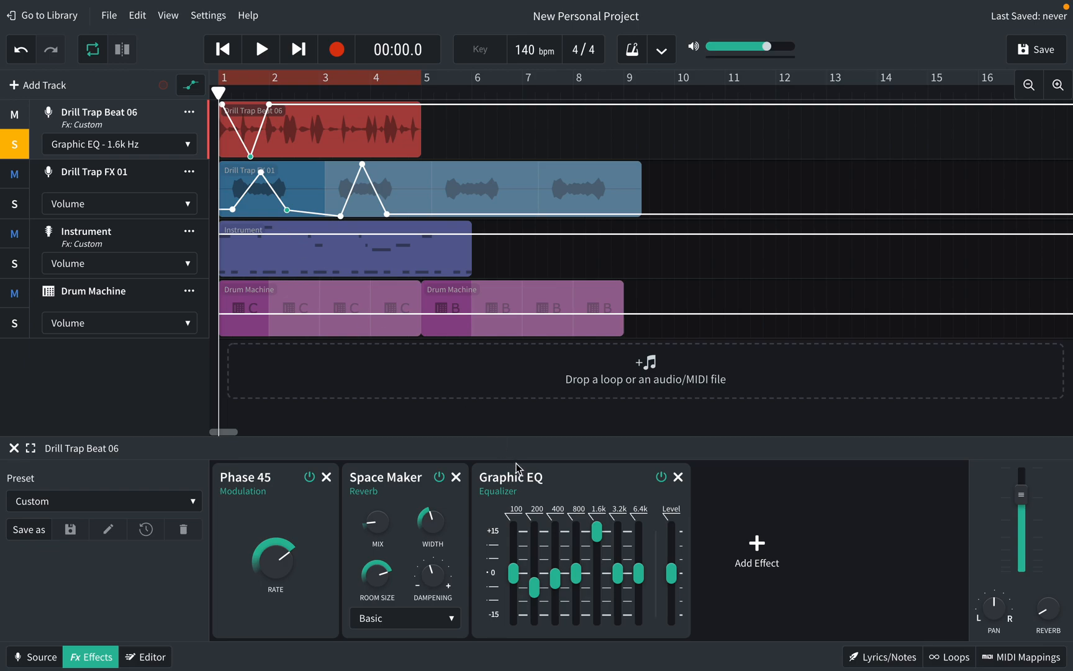
{"action": "mouse_move", "coordinate": [392, 533]}
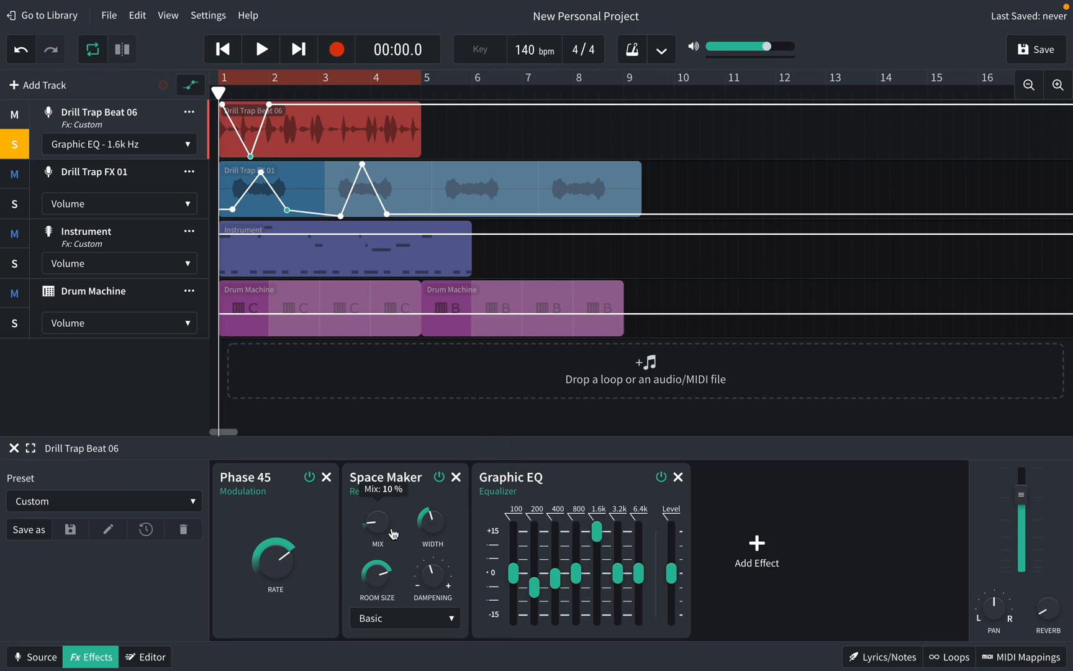